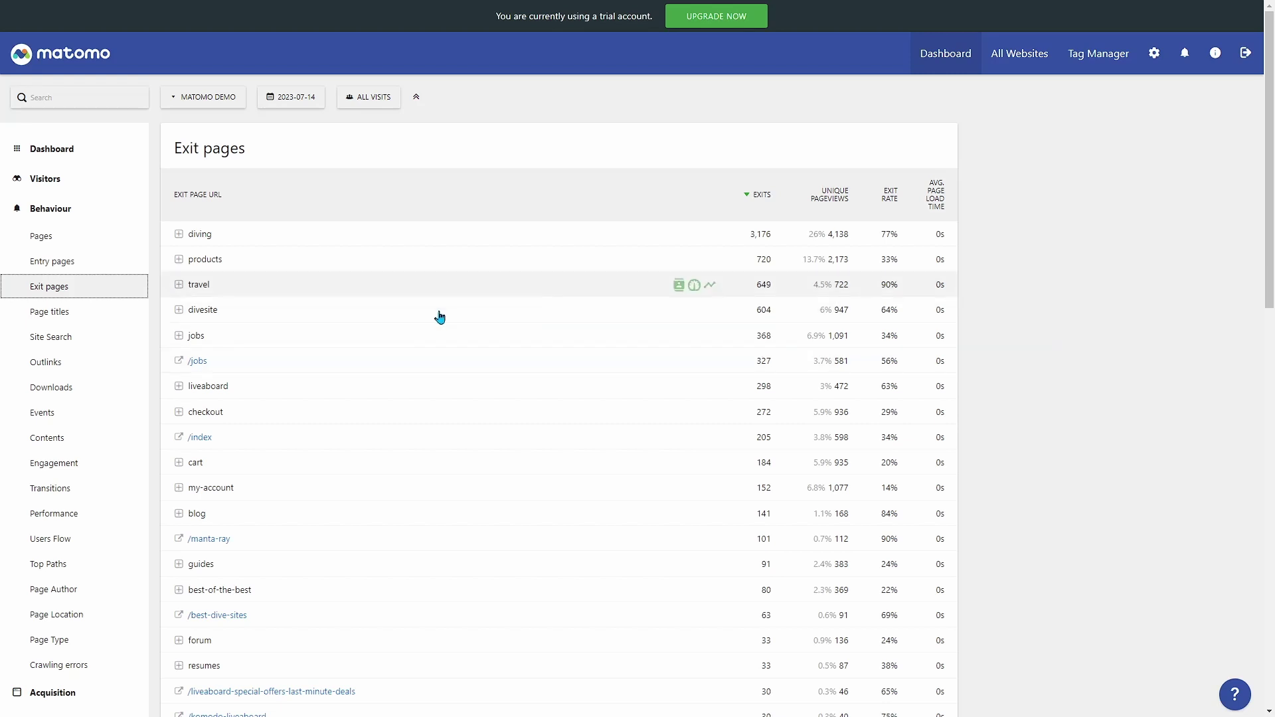
Step: View the Page titles report, switch to the Pages report and expand the diving group to list its URLs
left_click(59, 314)
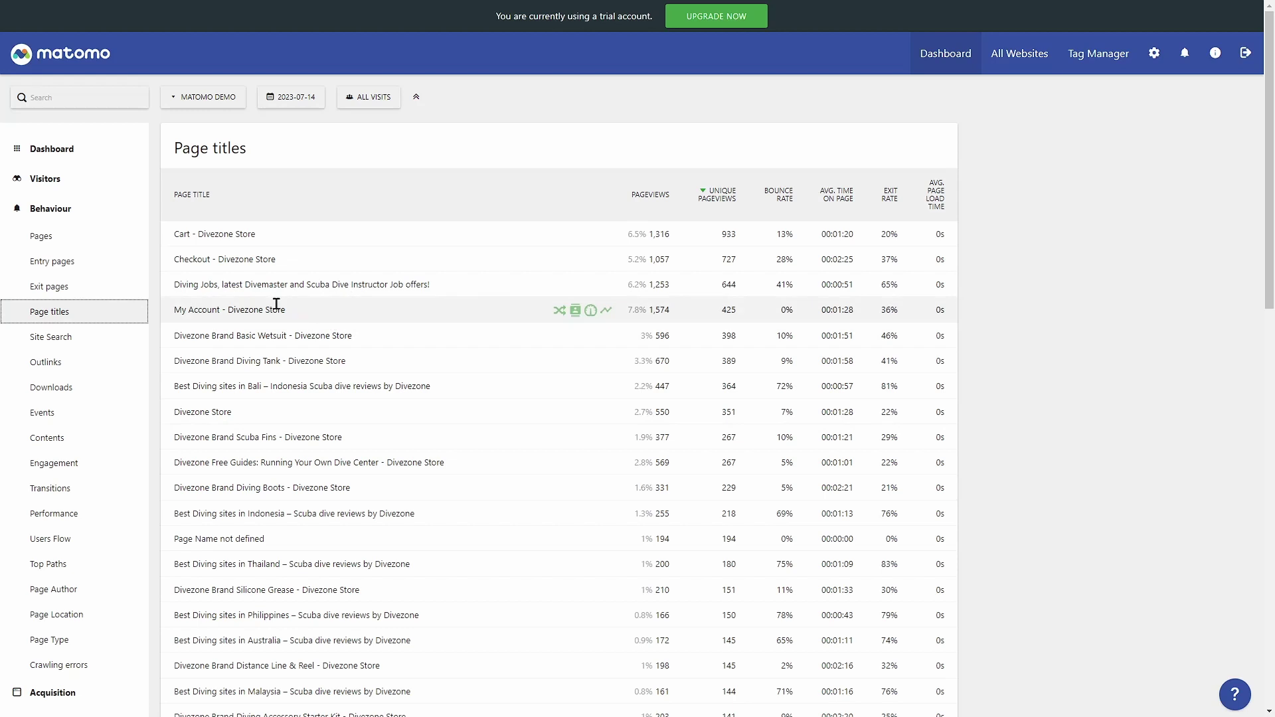
left_click(38, 243)
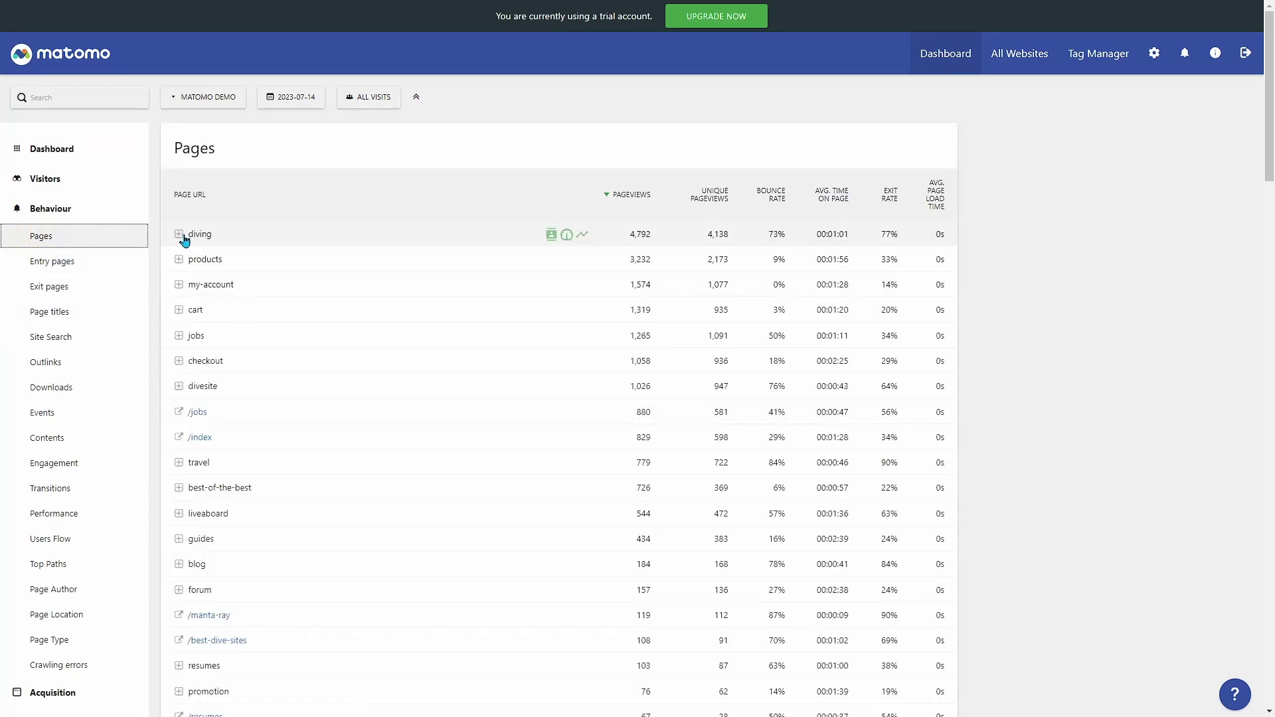
left_click(180, 236)
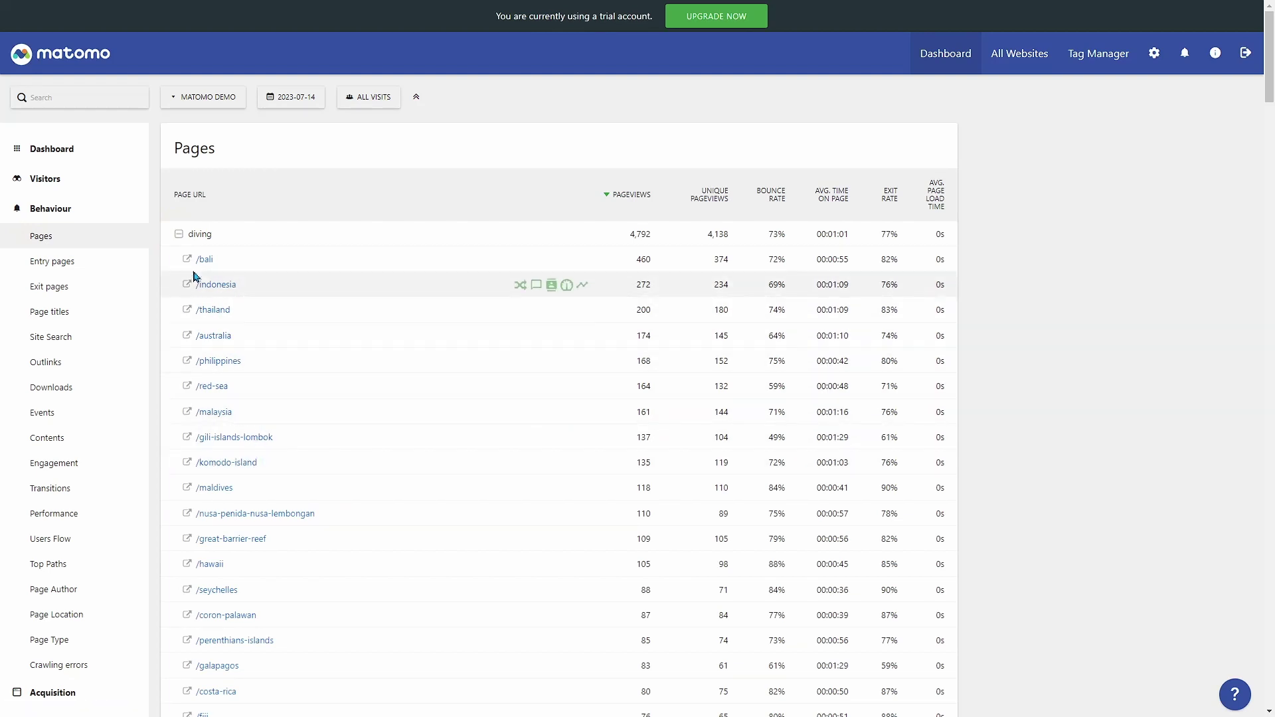
Step: Return to the Page titles report, look through its rows to the end and read the report's description
left_click(57, 313)
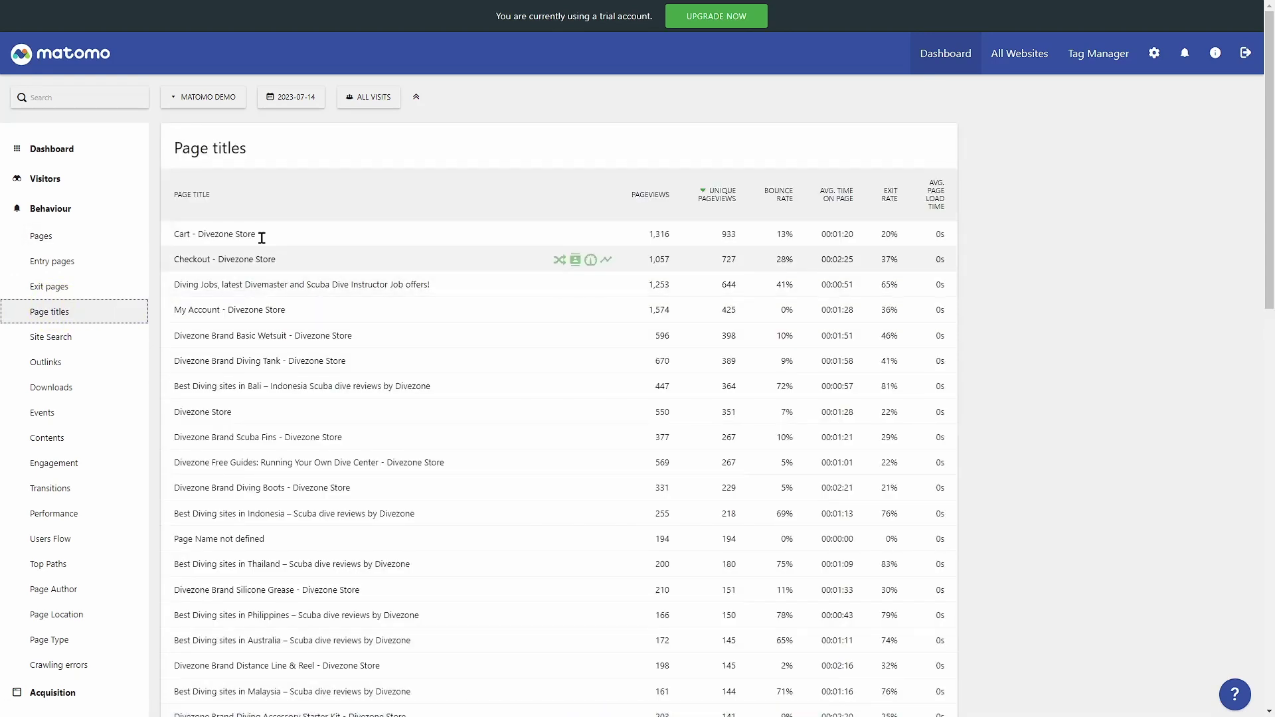
scroll(325, 399, "down", 2)
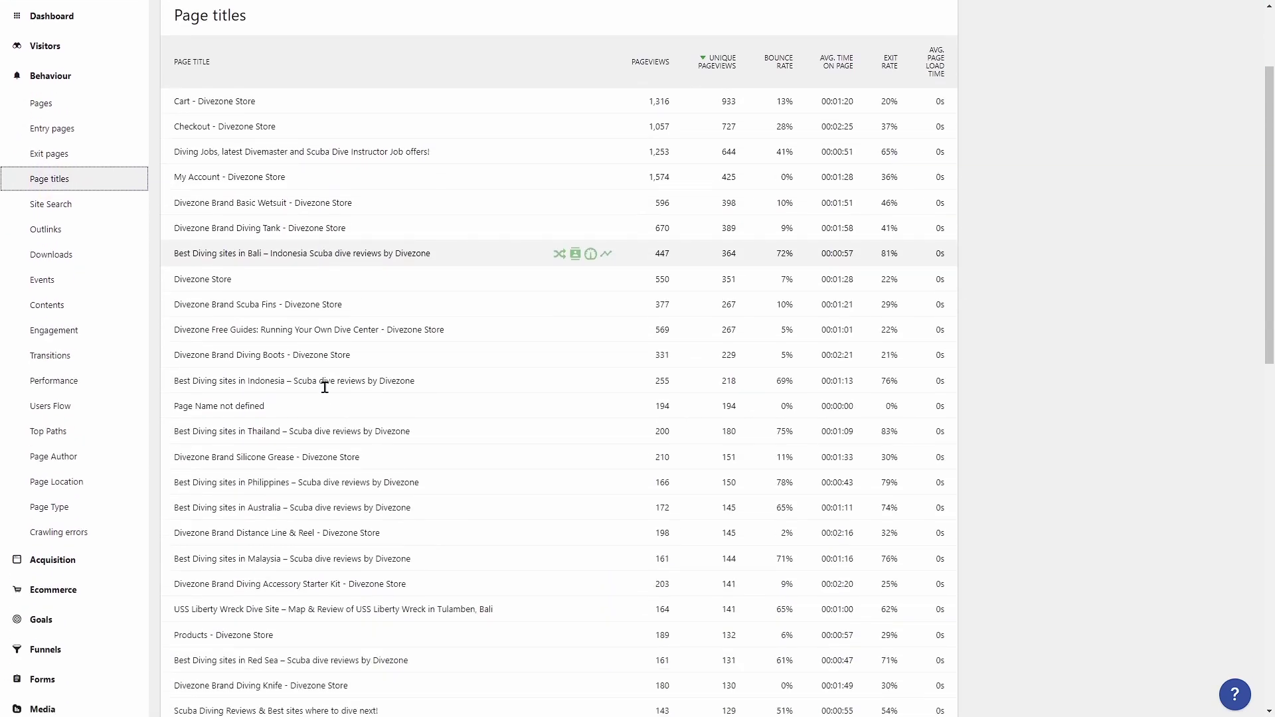
scroll(199, 312, "up", 2)
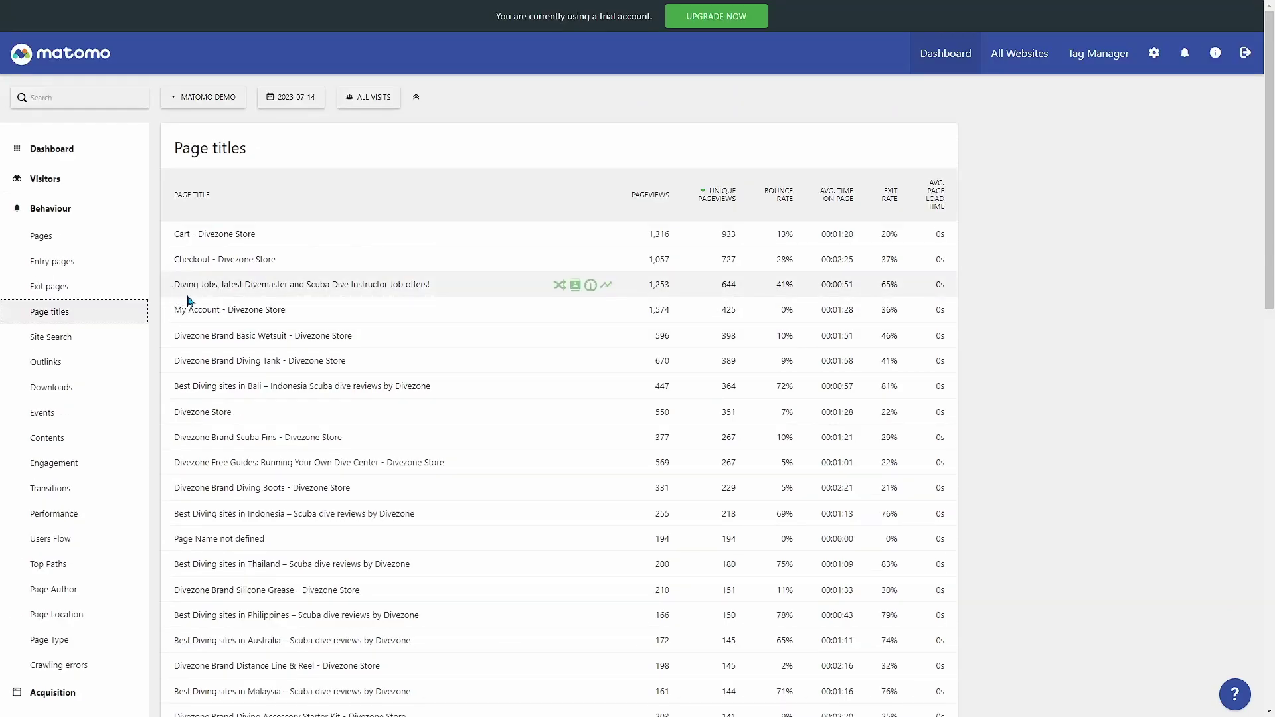
scroll(279, 468, "down", 14)
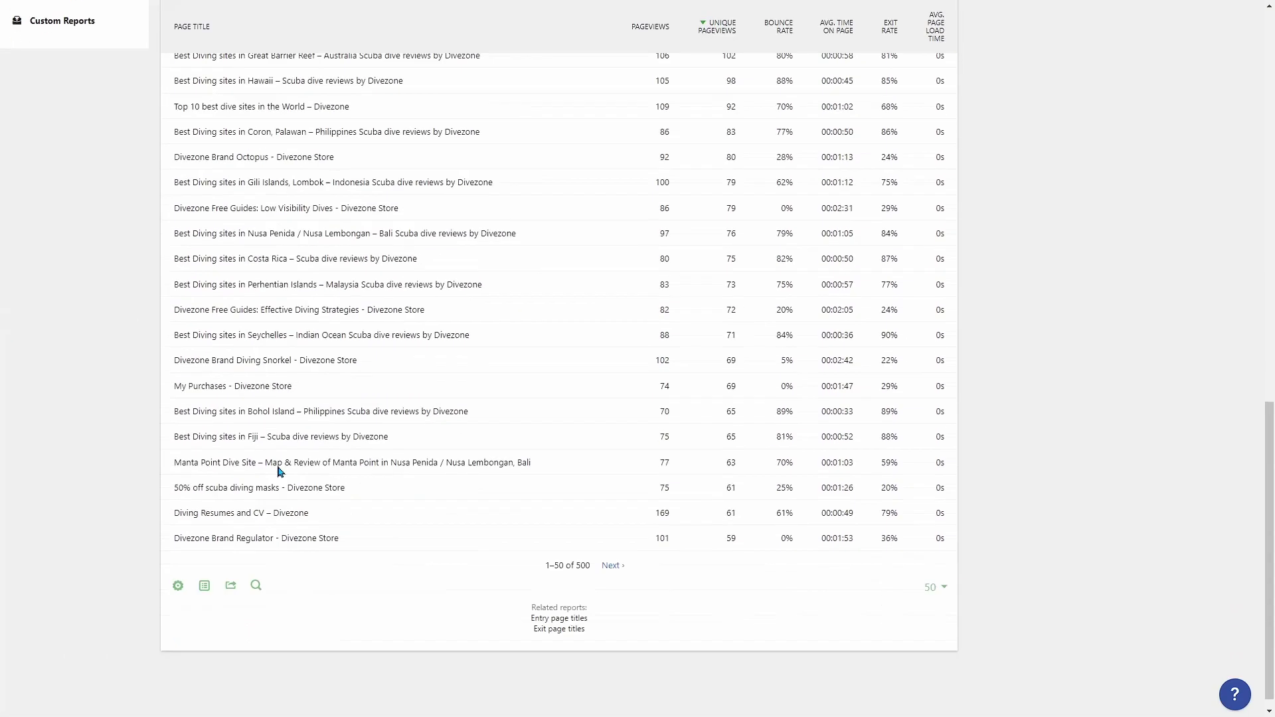
scroll(279, 470, "up", 14)
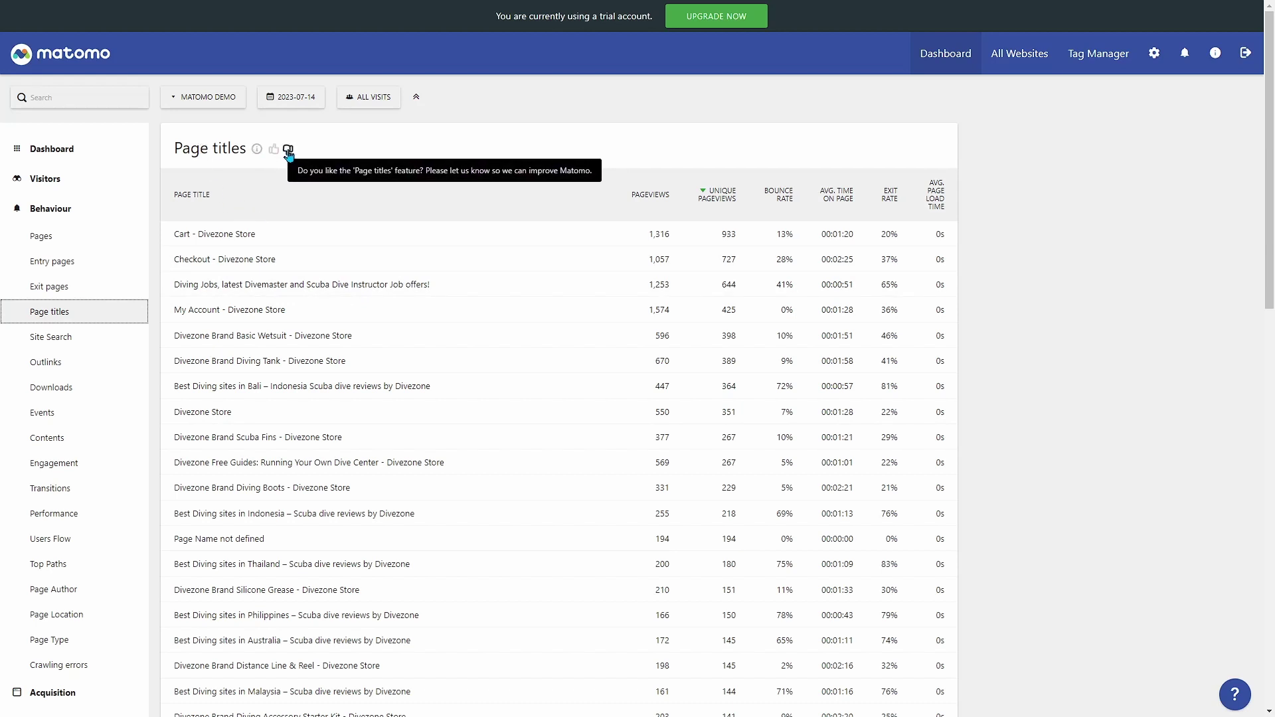
left_click(257, 150)
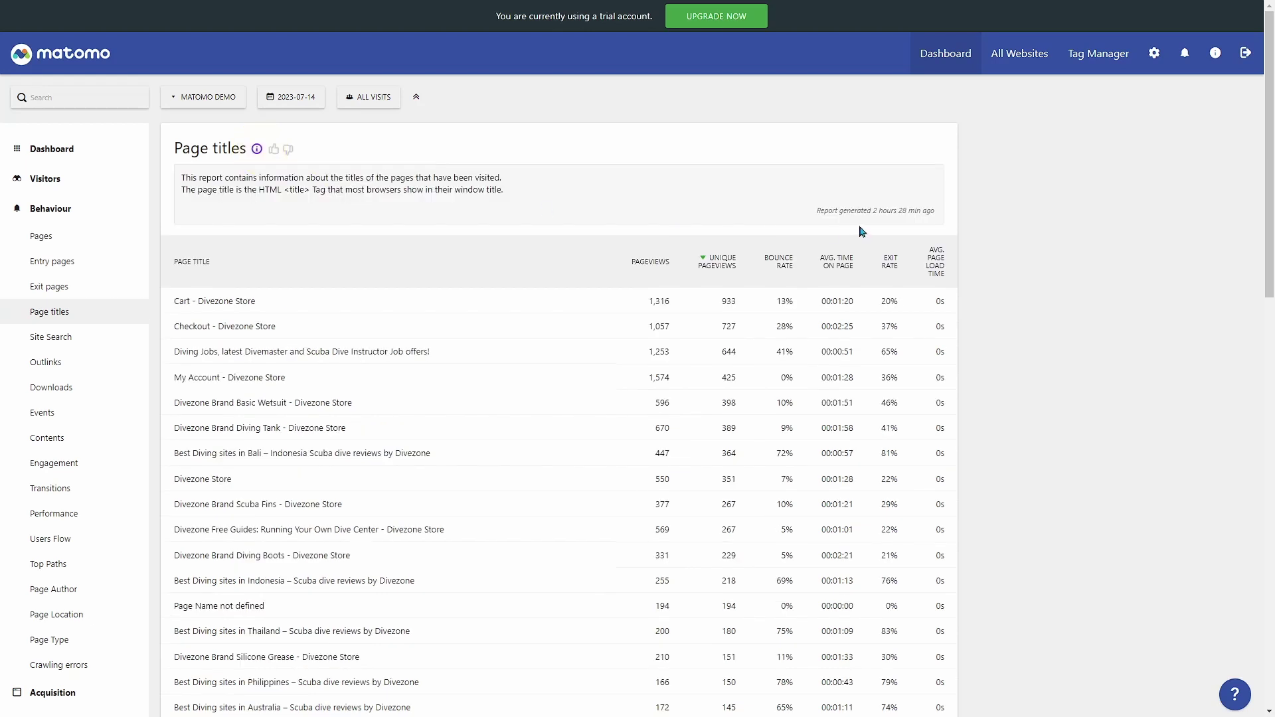
left_click(257, 151)
Step: Open the Transitions view for the "Cart - Divezone Store" title and examine its page reloads and outgoing traffic
mouse_move(221, 235)
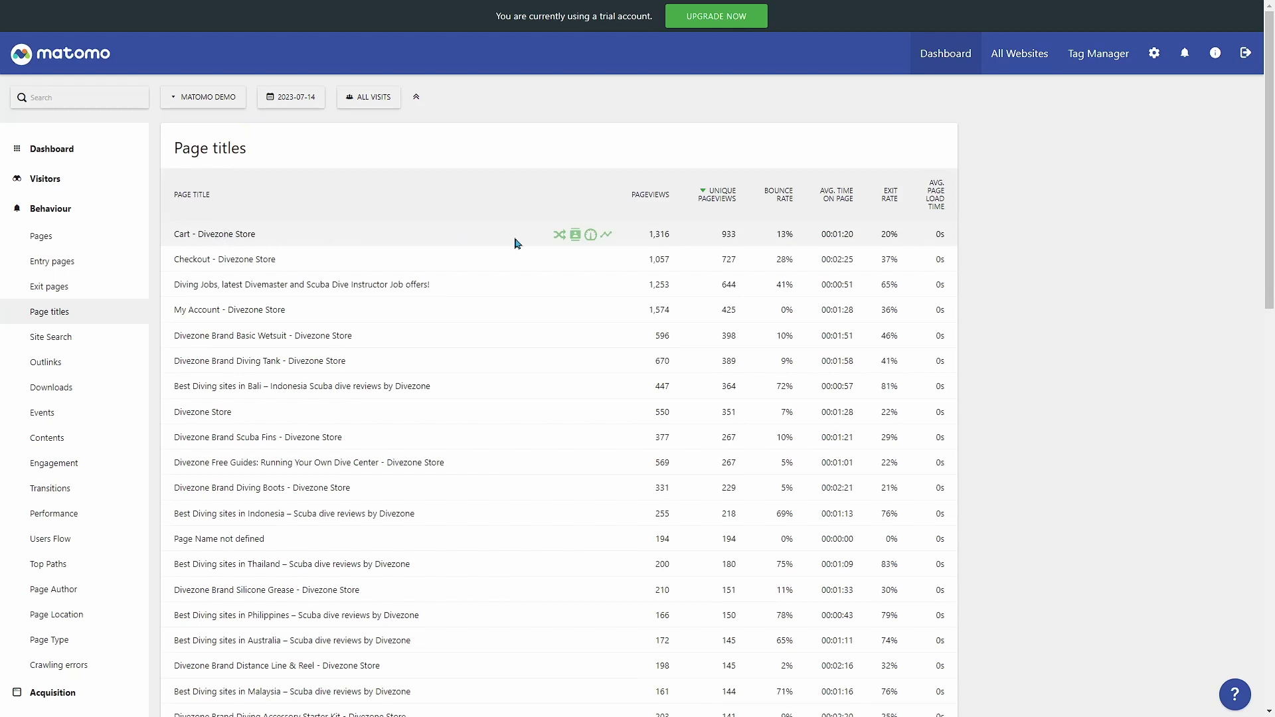
left_click(559, 235)
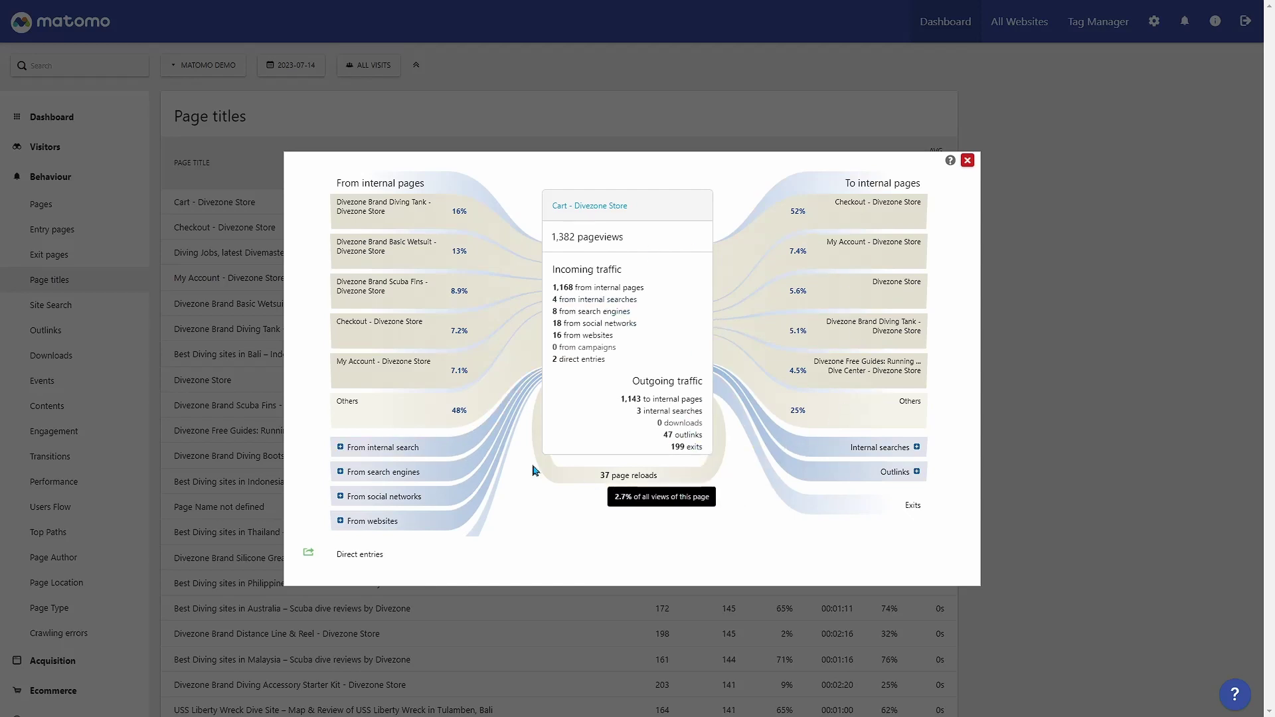
mouse_move(667, 483)
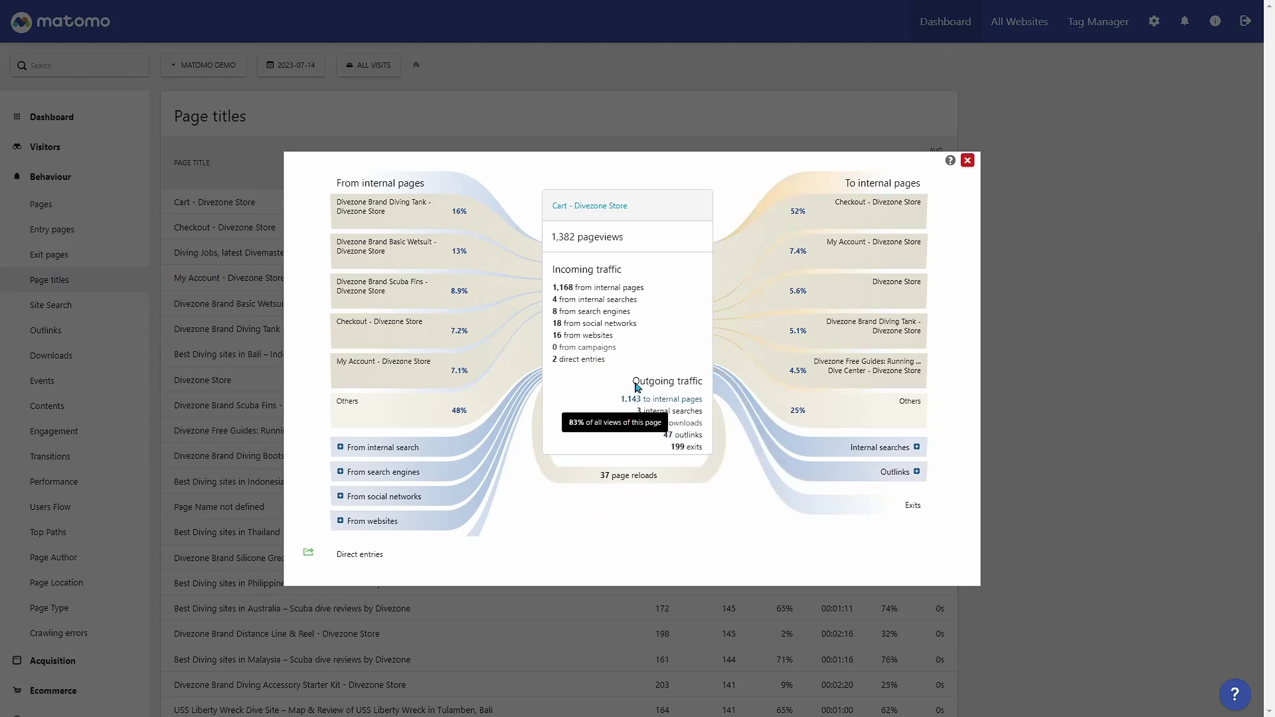
mouse_move(645, 459)
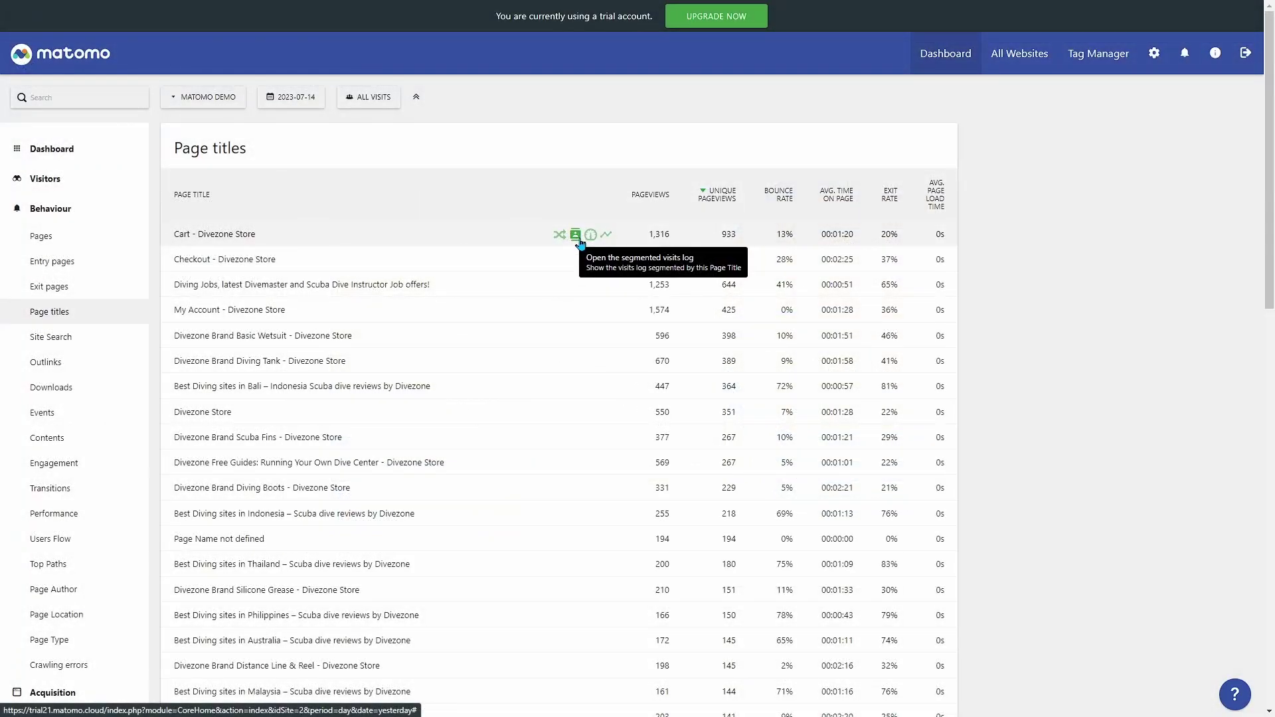
Step: Open the segmented visits log for "Cart - Divezone Store", review the visits down to the end and open the export options
left_click(575, 235)
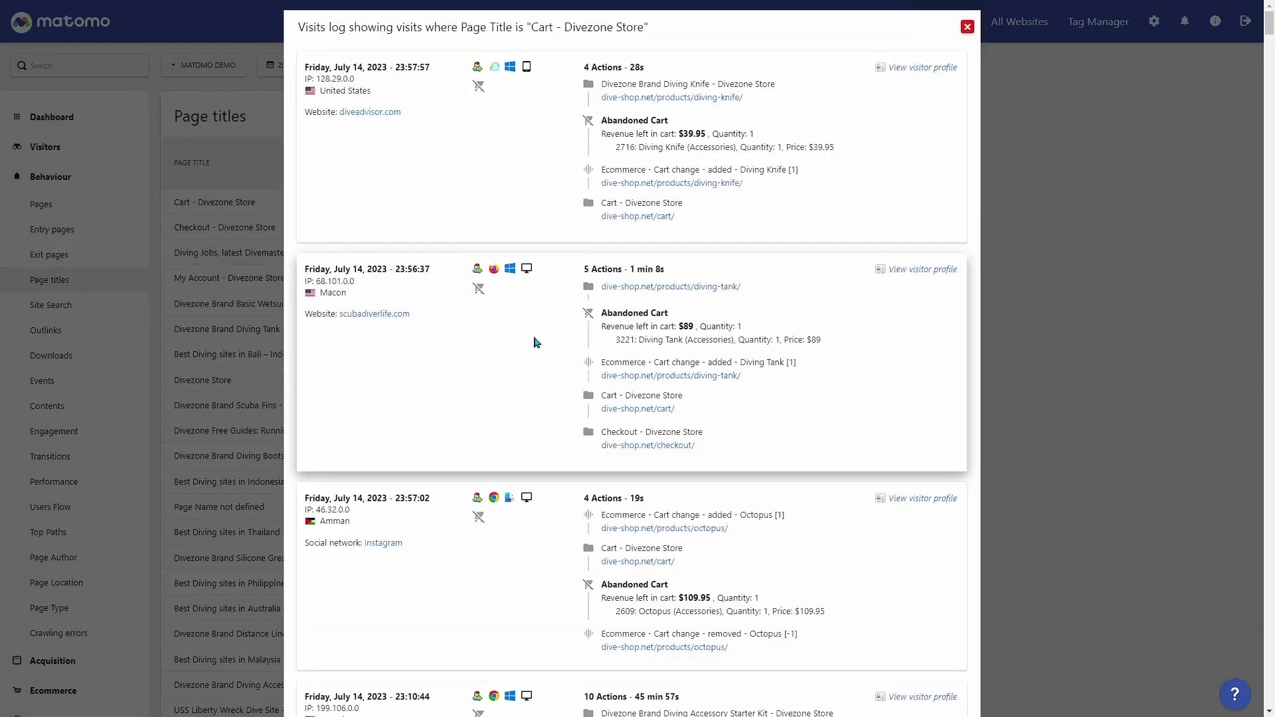
scroll(537, 343, "down", 10)
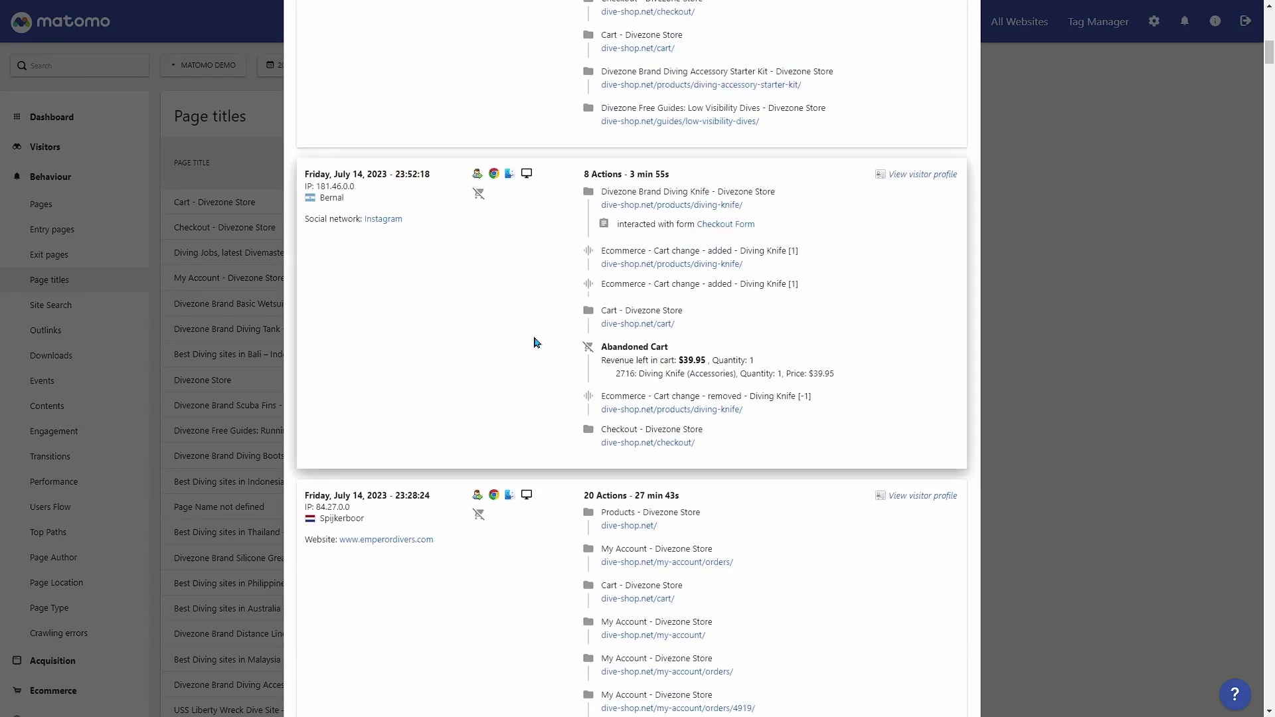
scroll(536, 342, "down", 10)
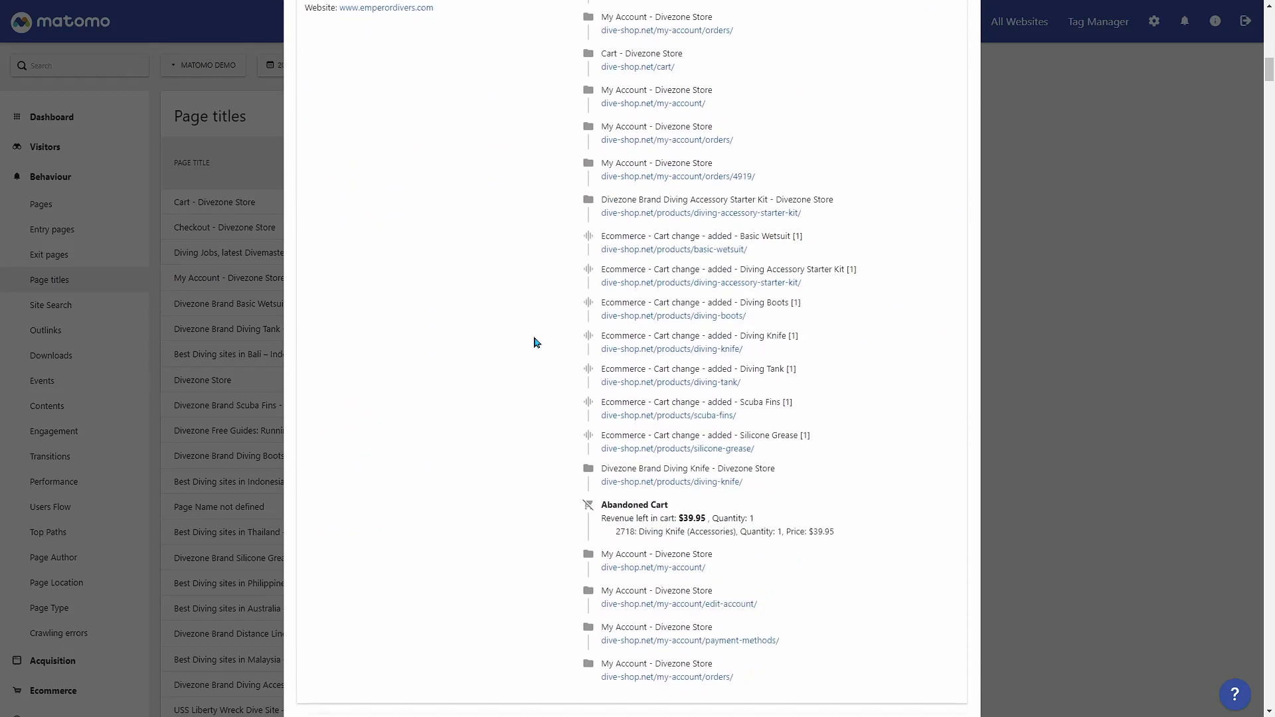
scroll(536, 343, "down", 12)
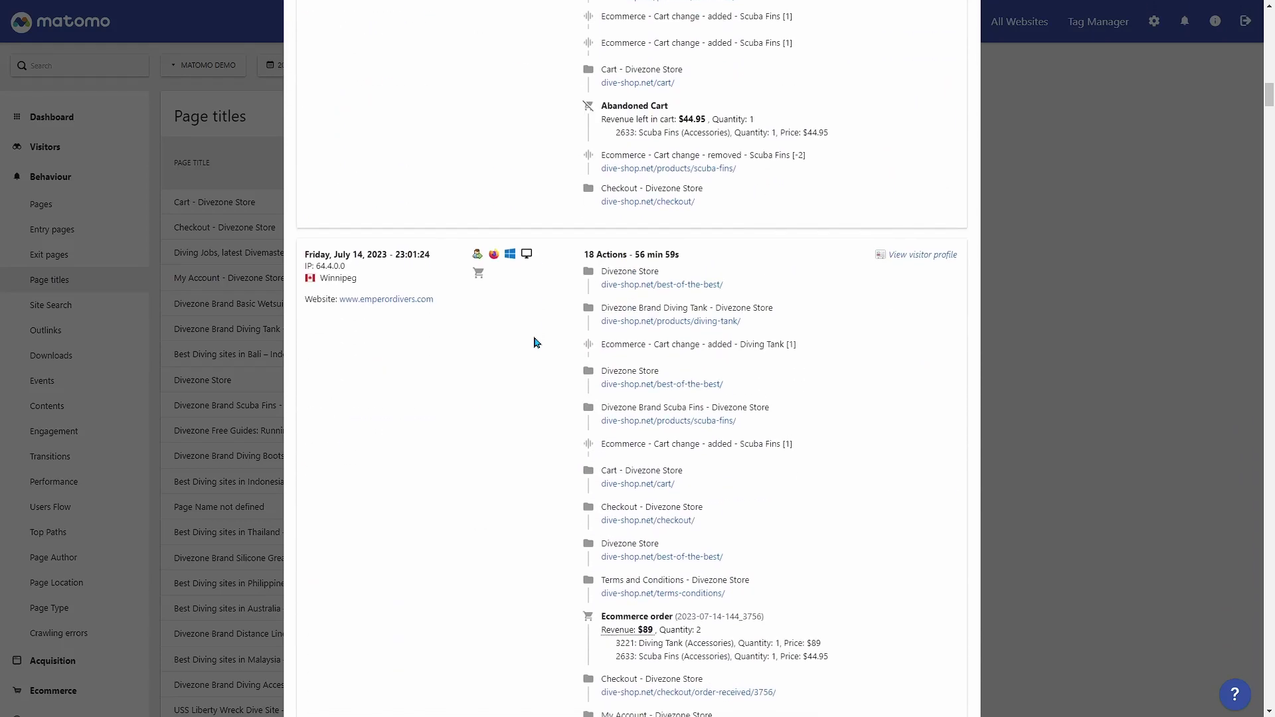
scroll(537, 342, "down", 4)
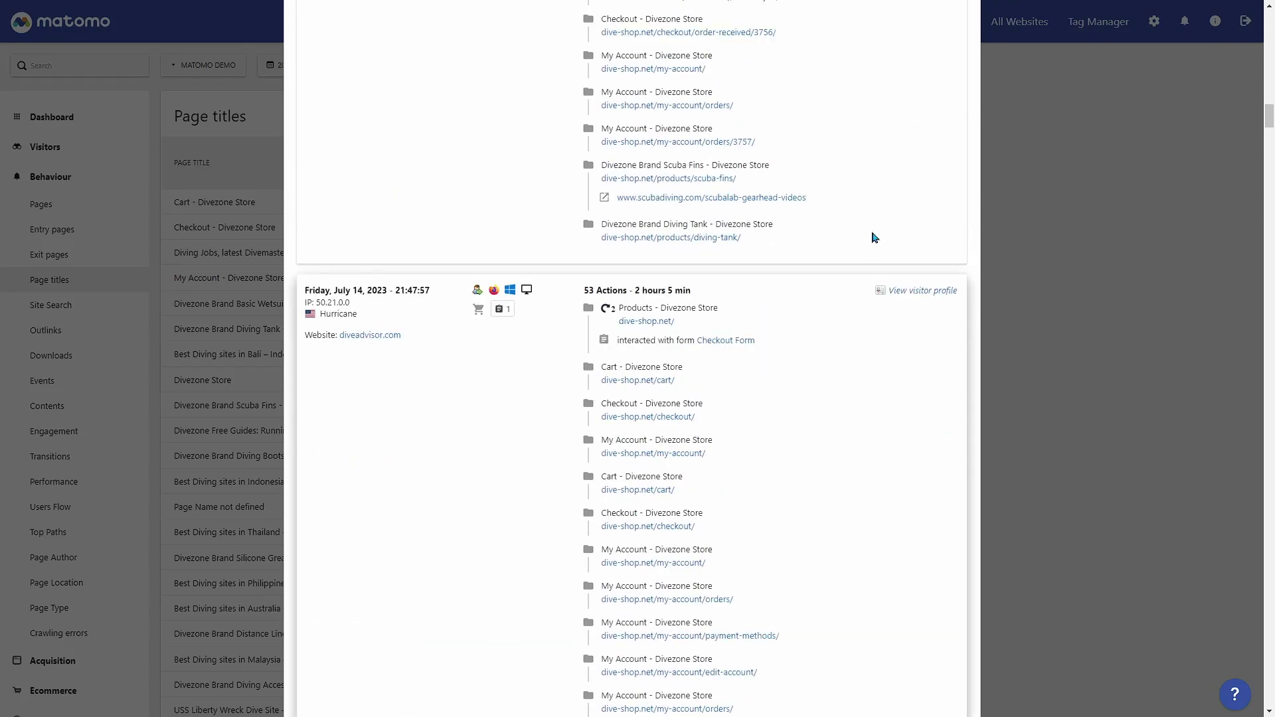
scroll(897, 235, "down", 7)
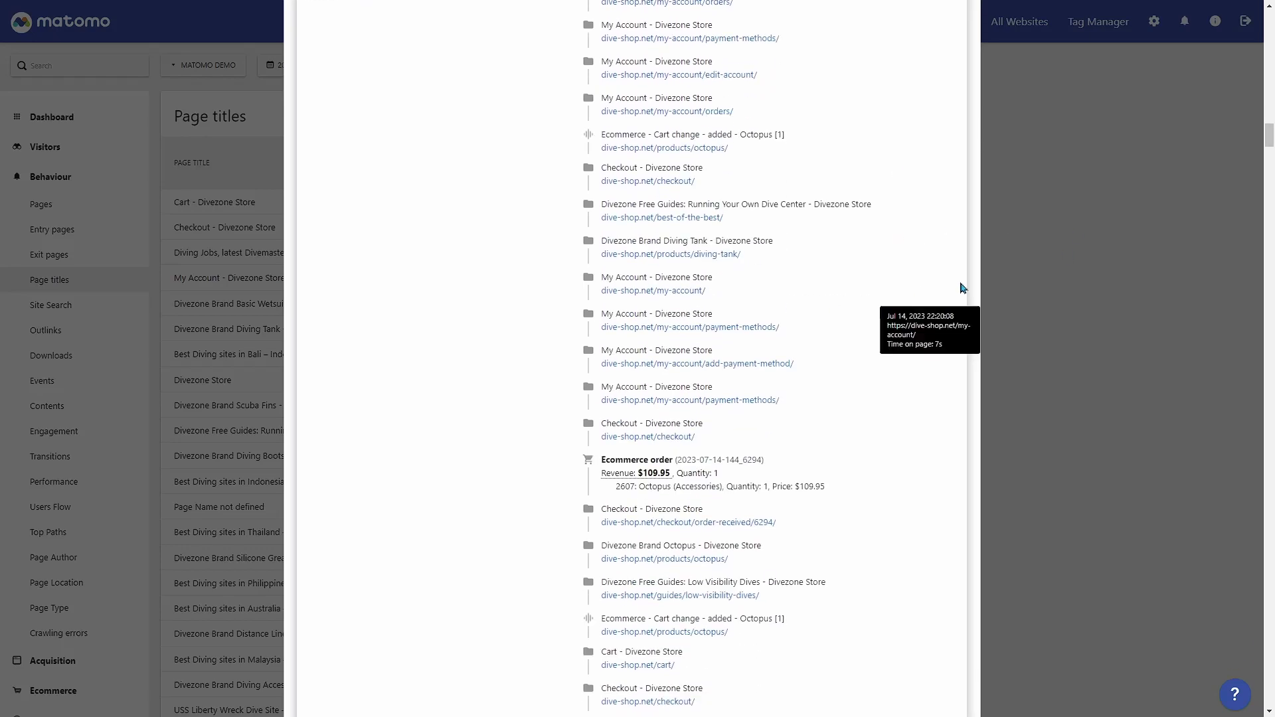
left_click_drag(1269, 136, 1258, 691)
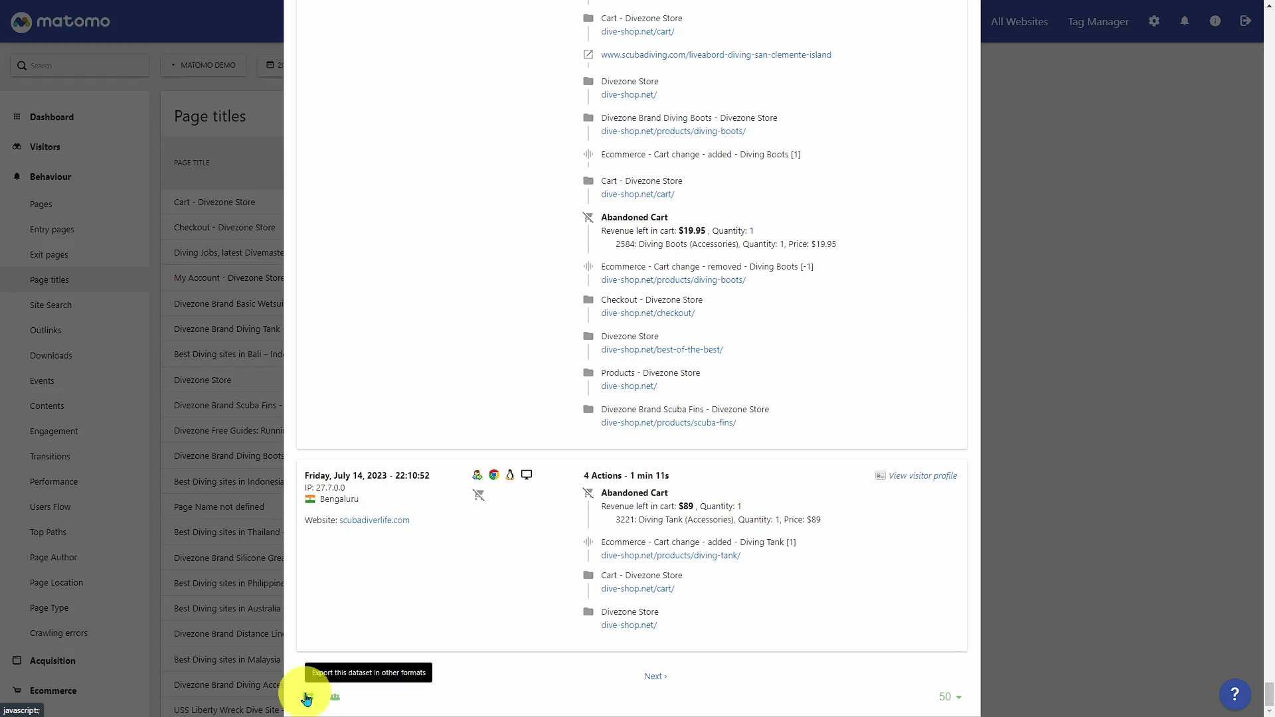
left_click(307, 698)
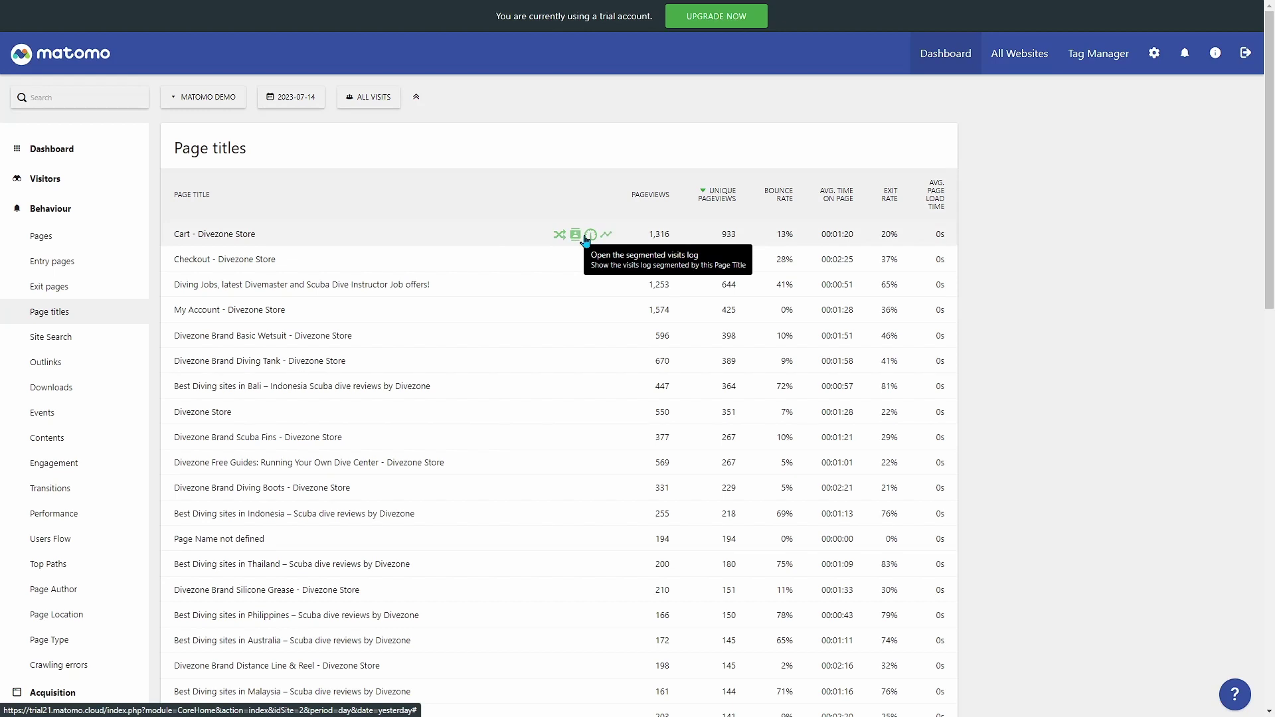
Step: View the page performance of "Cart - Divezone Store", and inspect its row evolution with the available period options
left_click(591, 236)
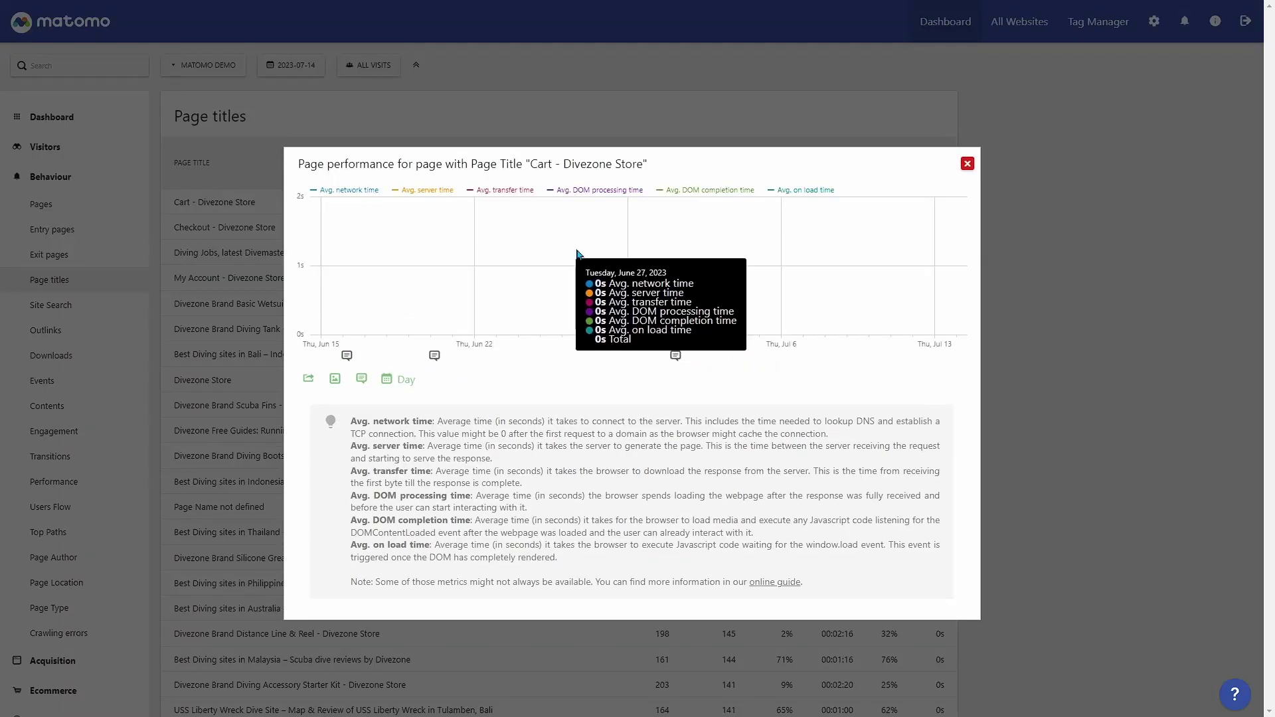
key("Escape")
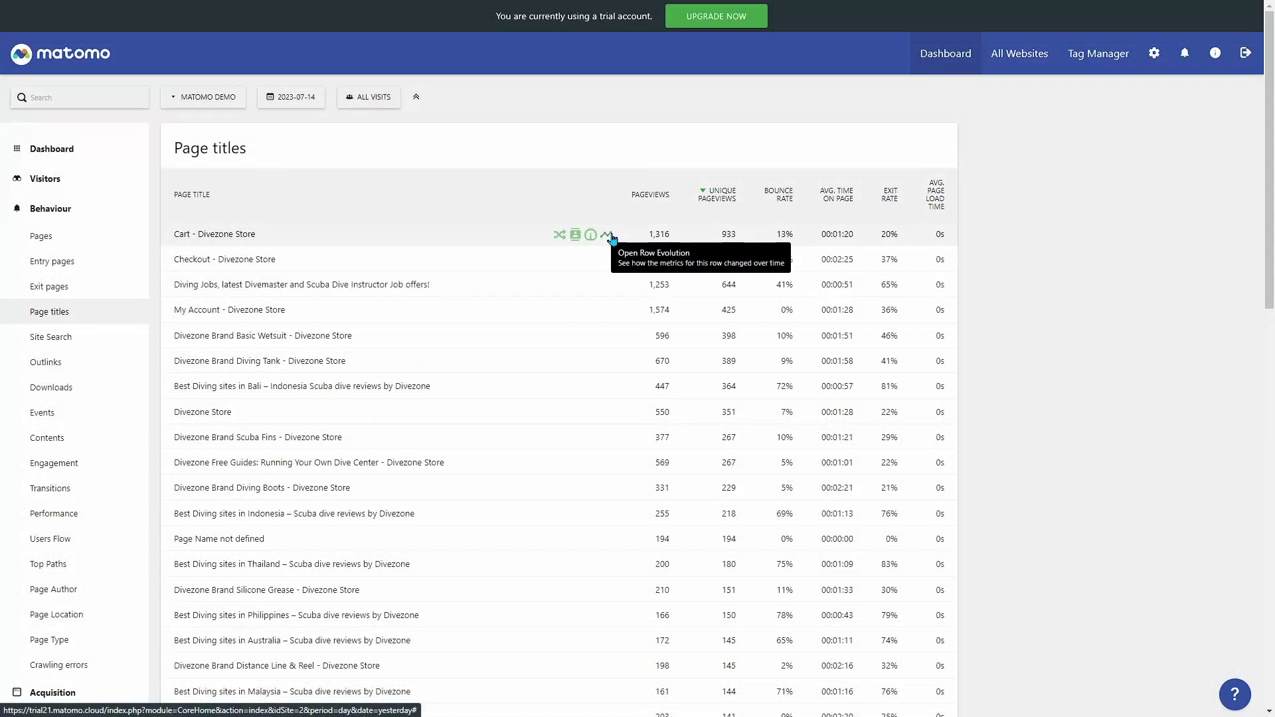
left_click(607, 235)
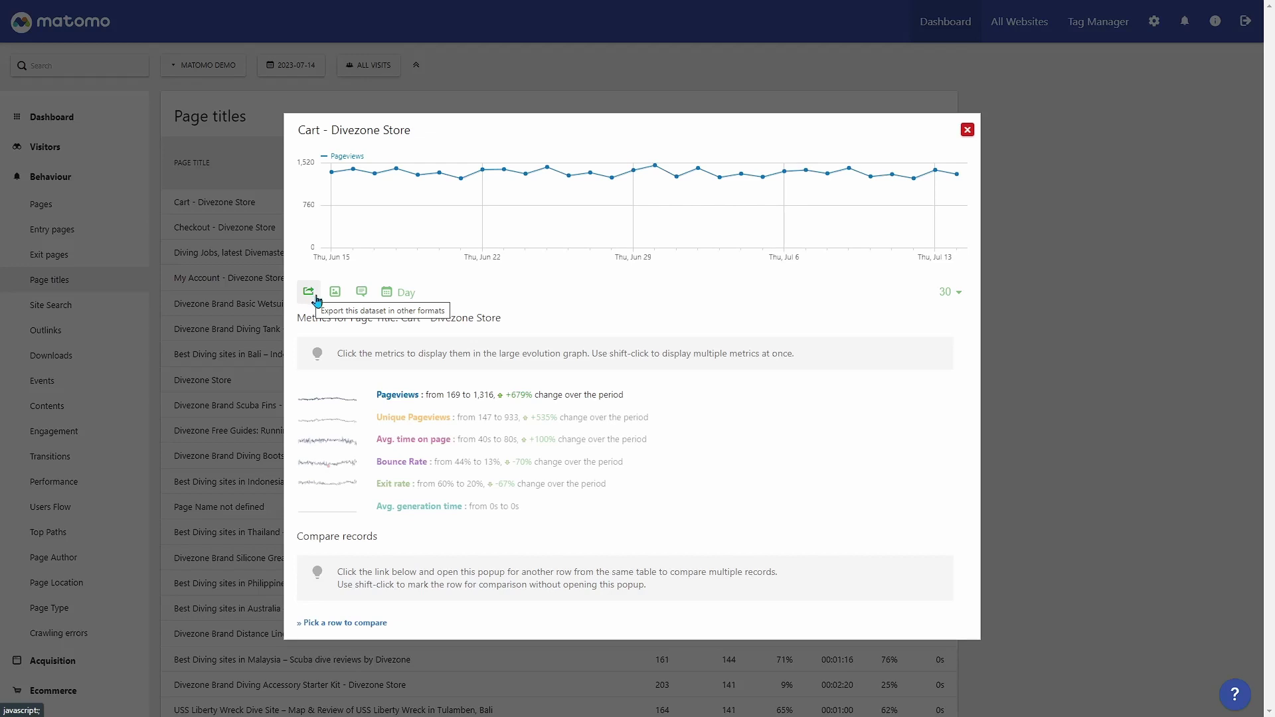
left_click(391, 293)
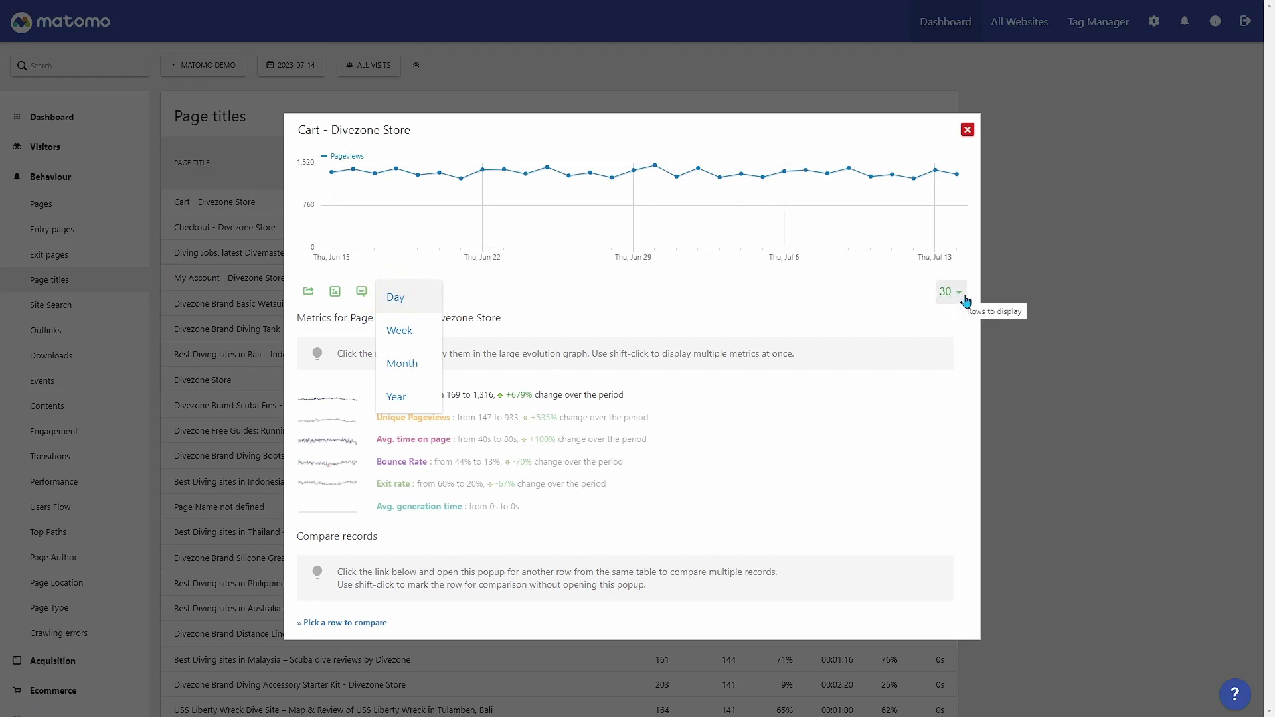
left_click(766, 280)
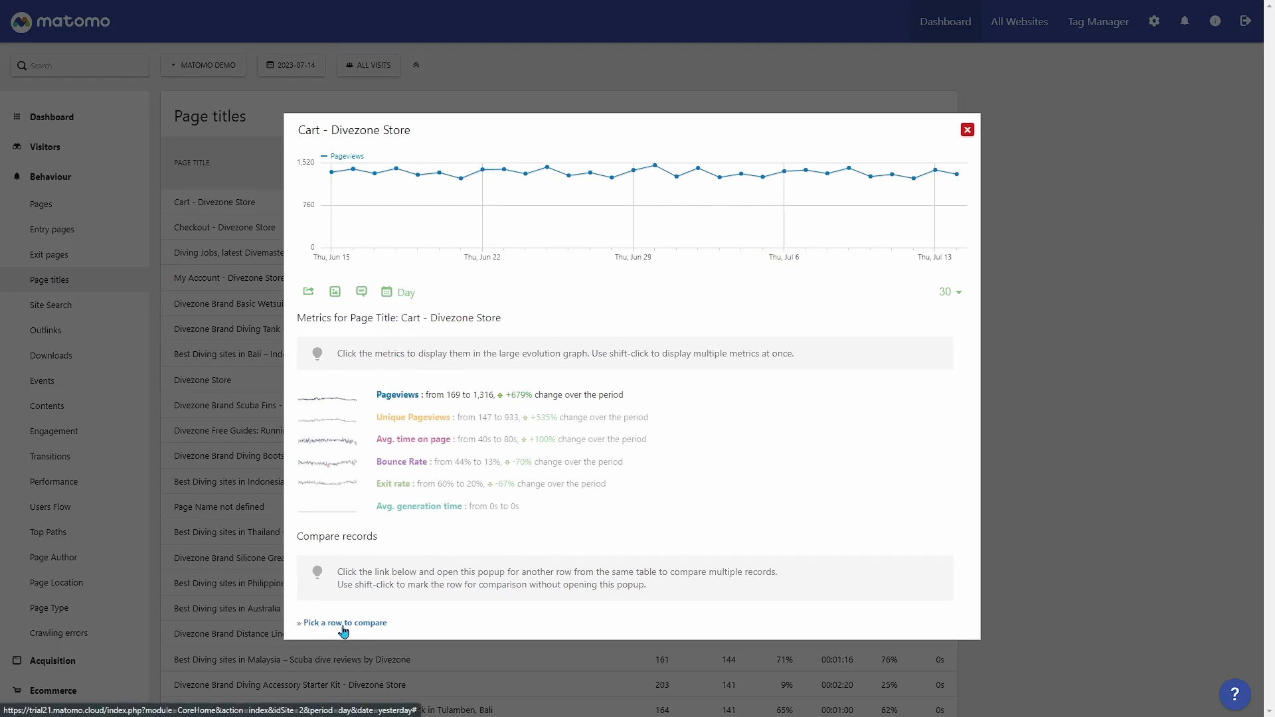
Step: Compare the row evolution of "Cart - Divezone Store" with "Checkout - Divezone Store", using the Avg. time on page metric
left_click(379, 628)
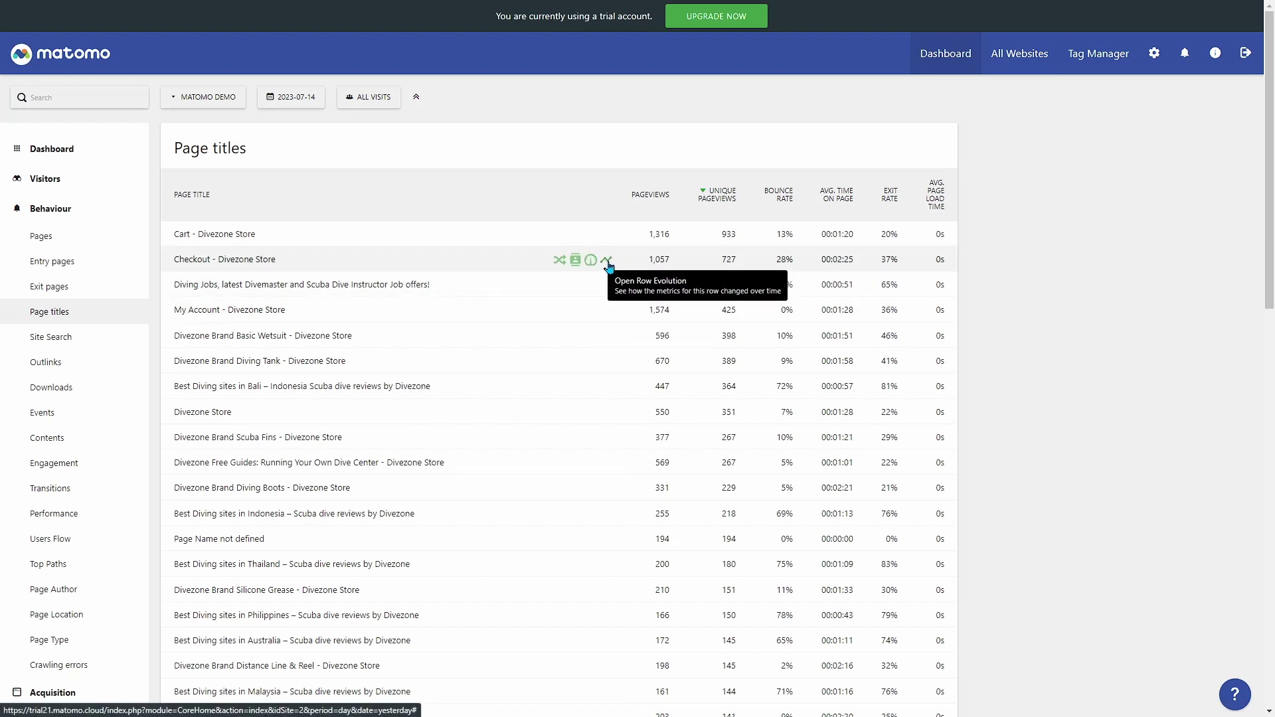
left_click(606, 261)
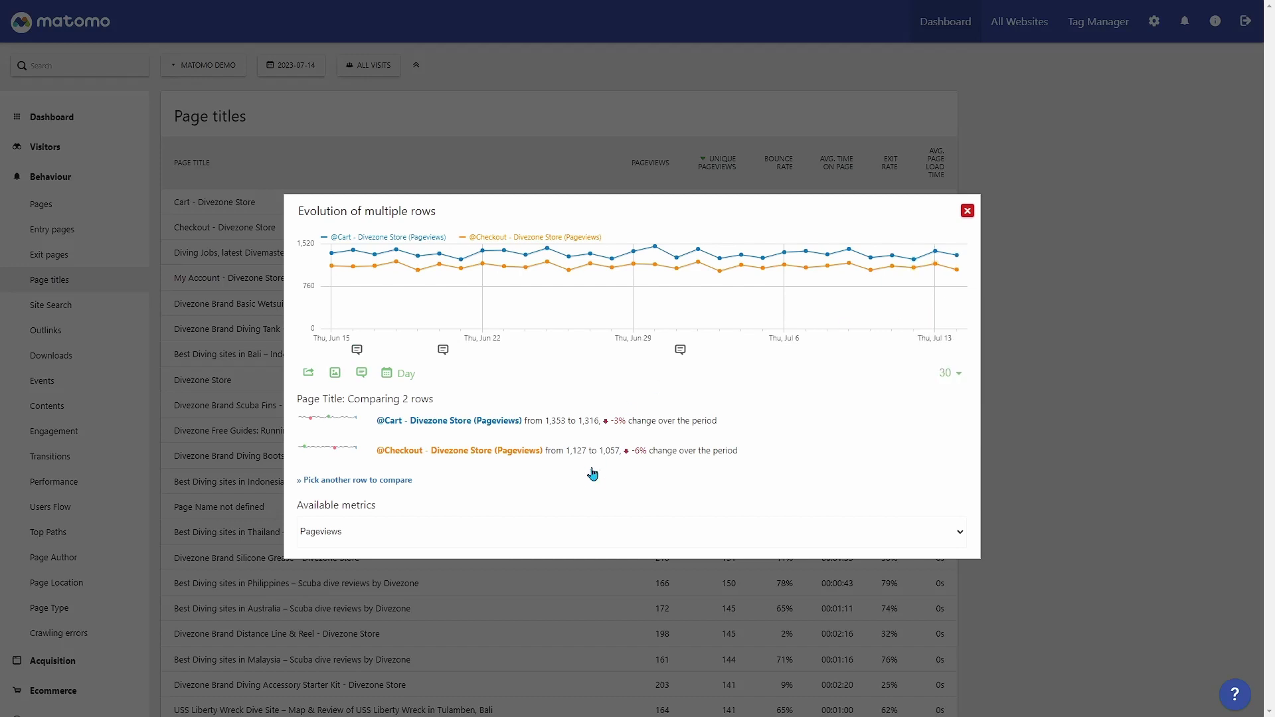
left_click(956, 536)
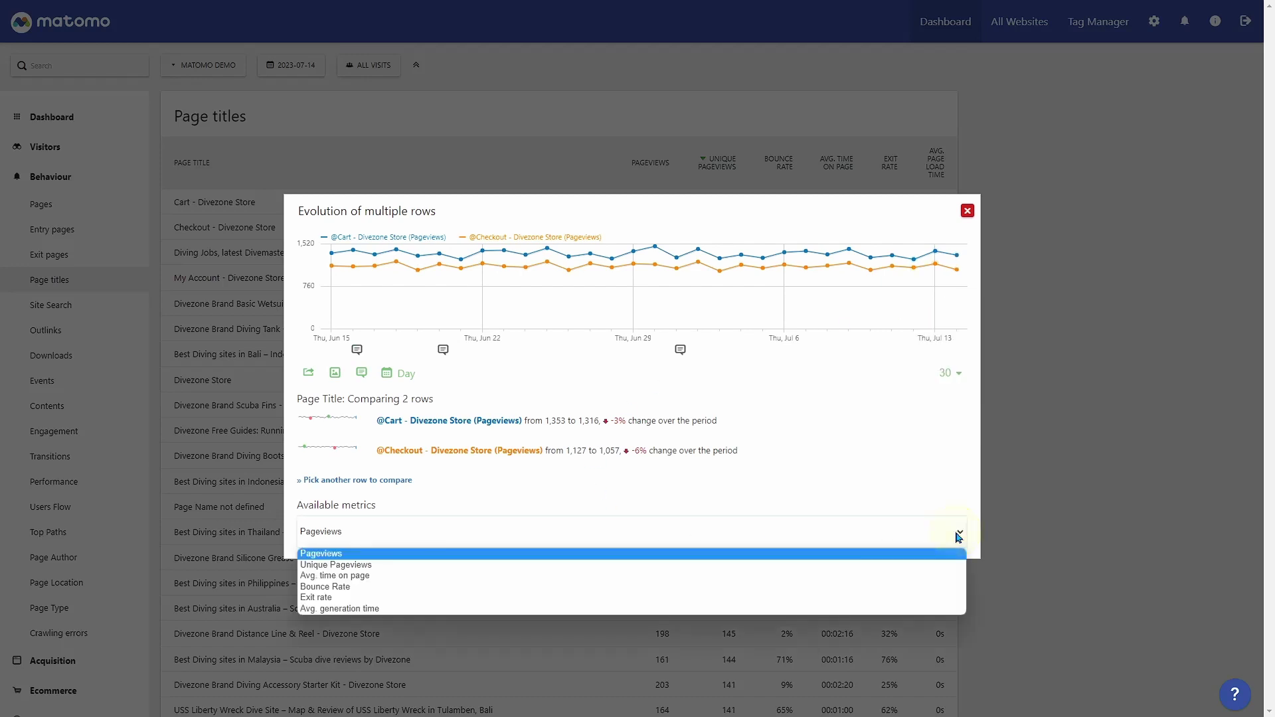
left_click(847, 575)
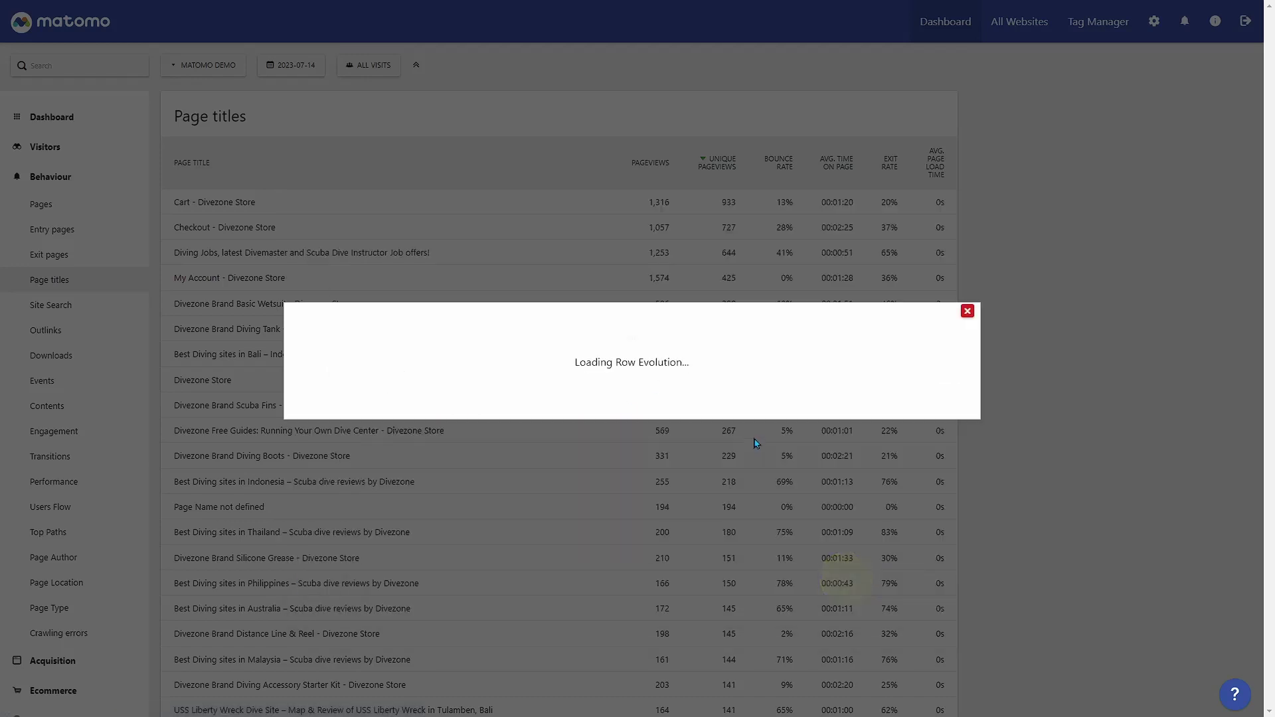
Step: Filter the Page titles report by the term "store" and look over the matching titles
left_click_drag(1270, 86, 1265, 640)
mouse_move(908, 563)
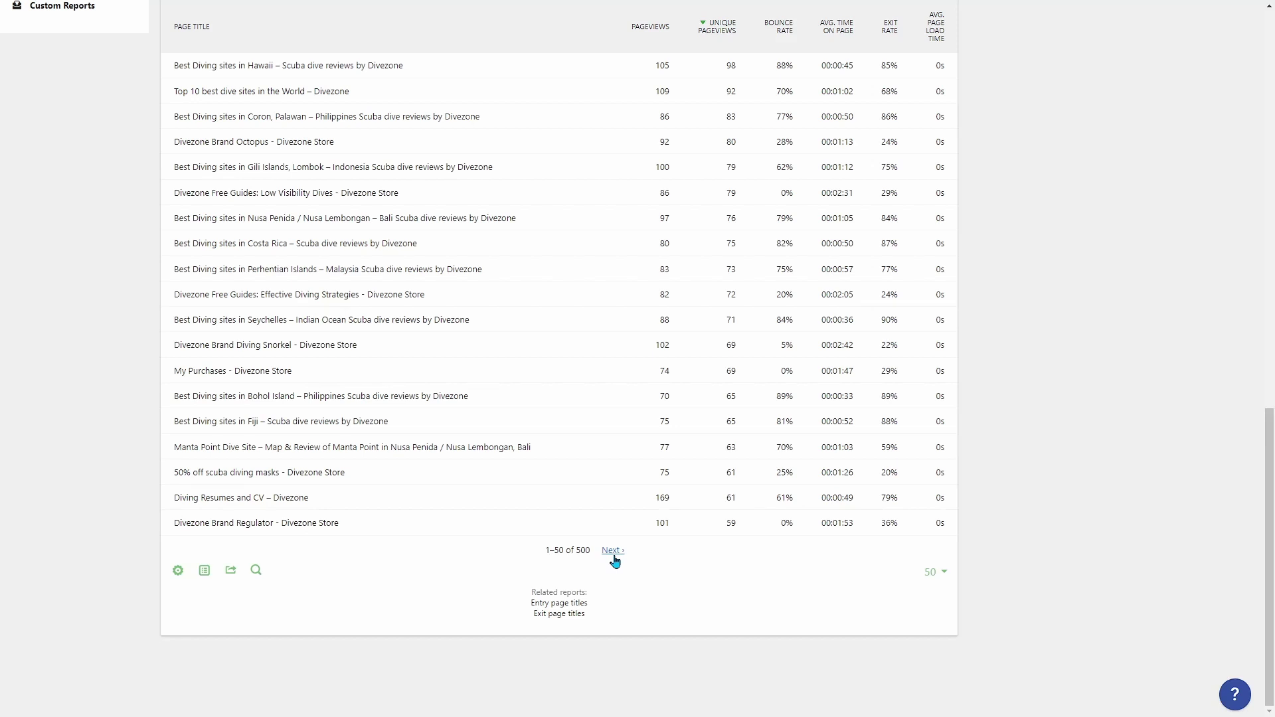
left_click(264, 576)
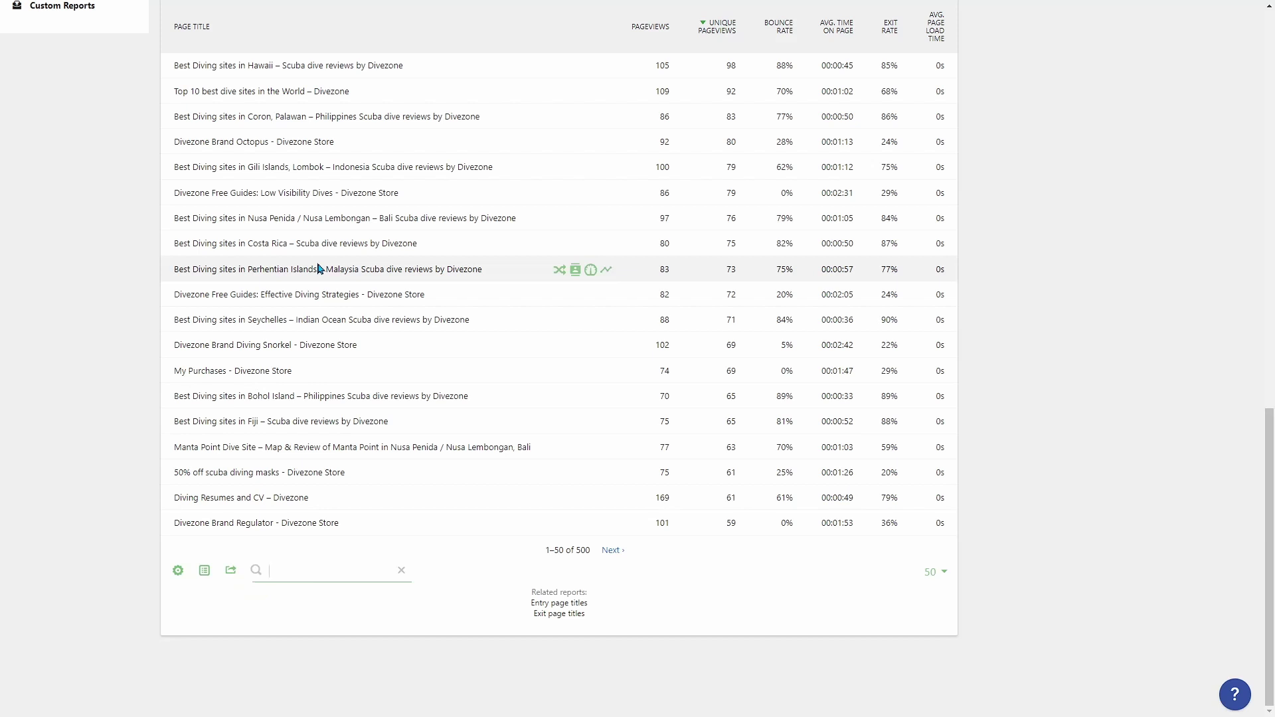
left_click(259, 570)
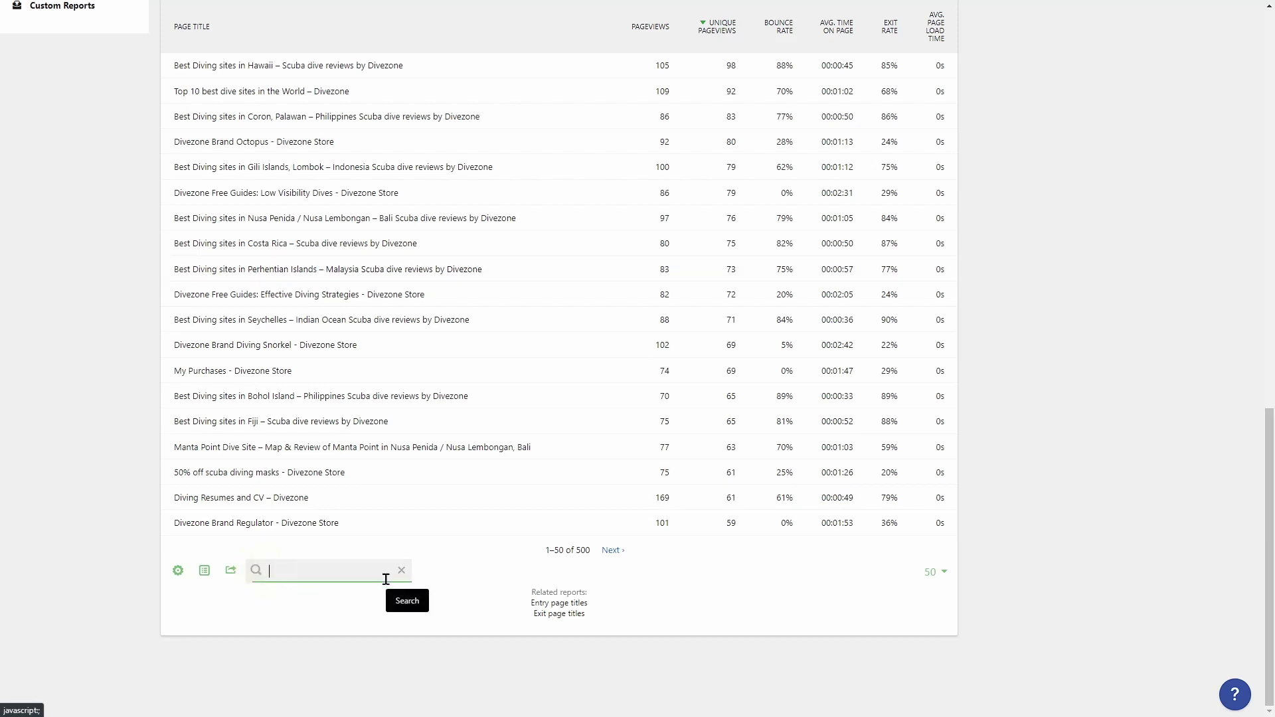
type("store")
key("Return")
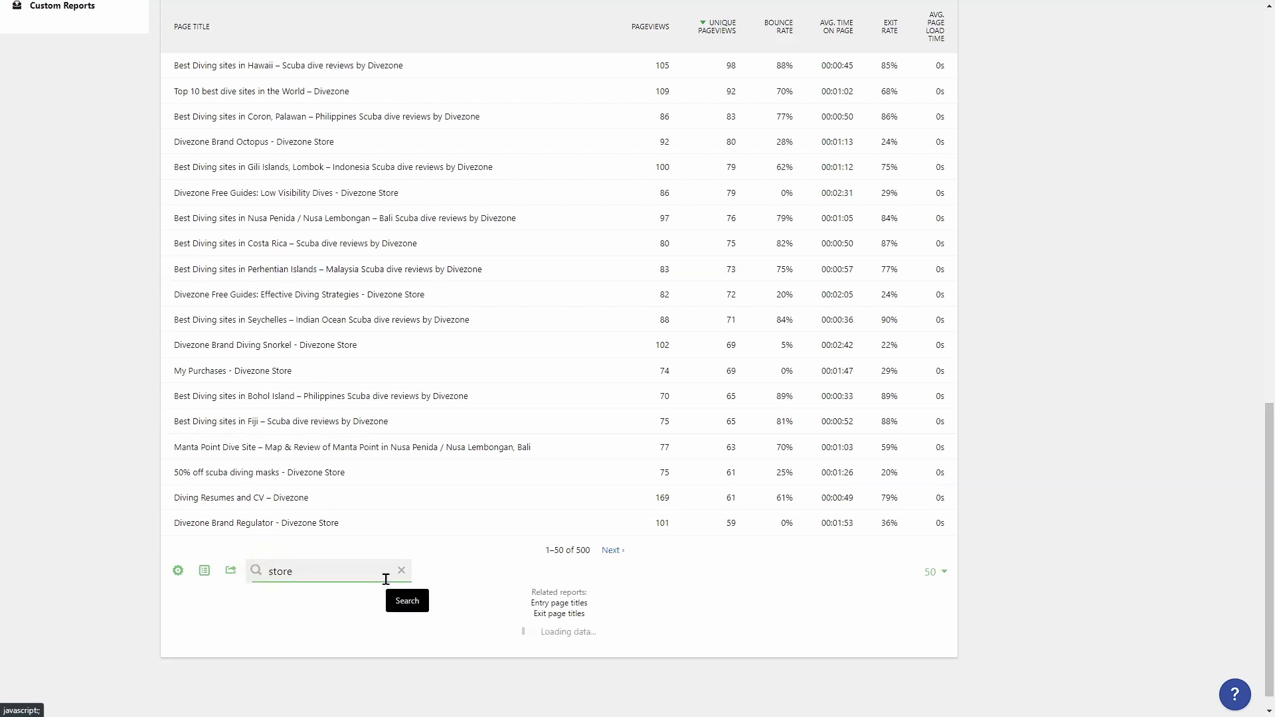
scroll(329, 287, "down", 10)
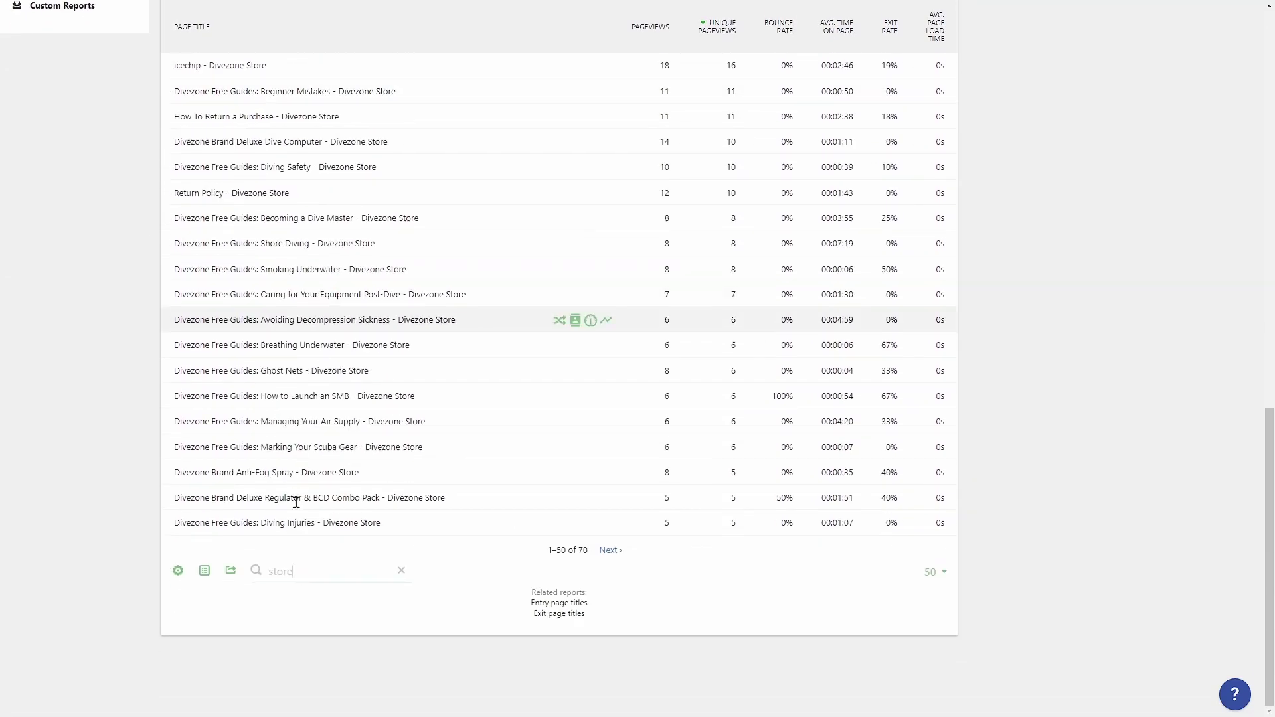
Step: Clear the "store" filter from the Page titles report and display it as a table with Goals metrics
left_click(401, 571)
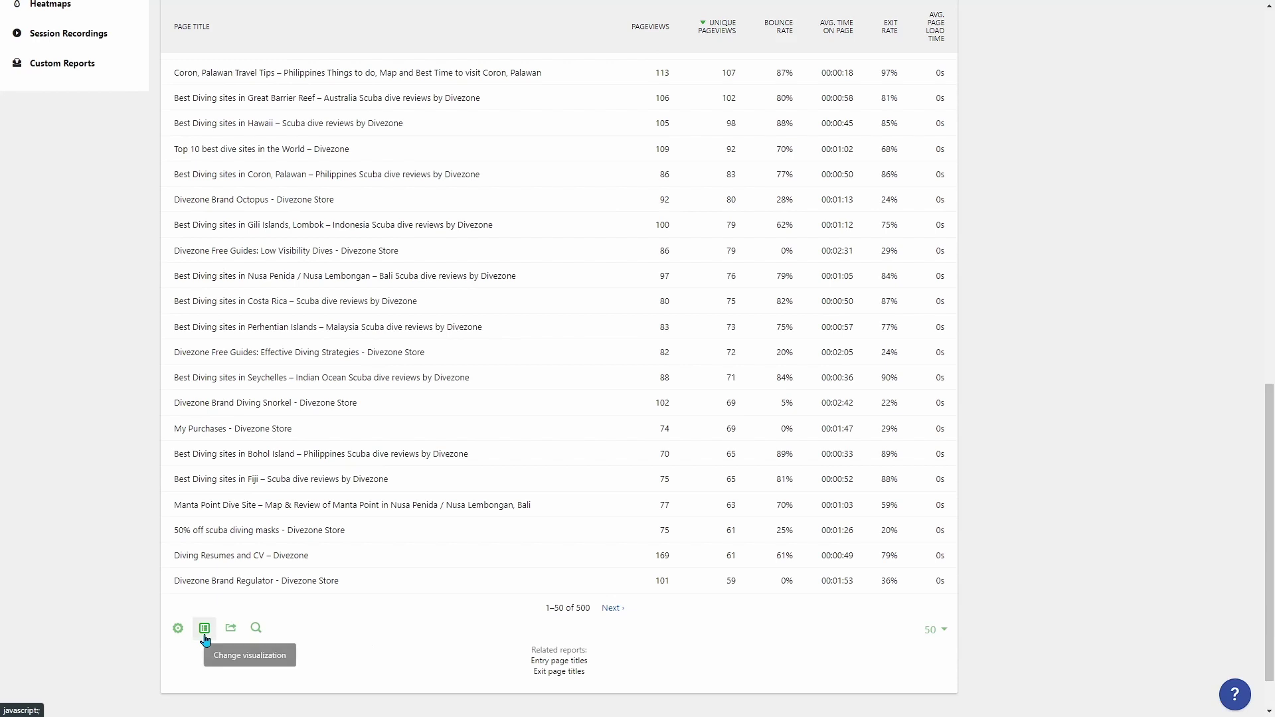
left_click(206, 638)
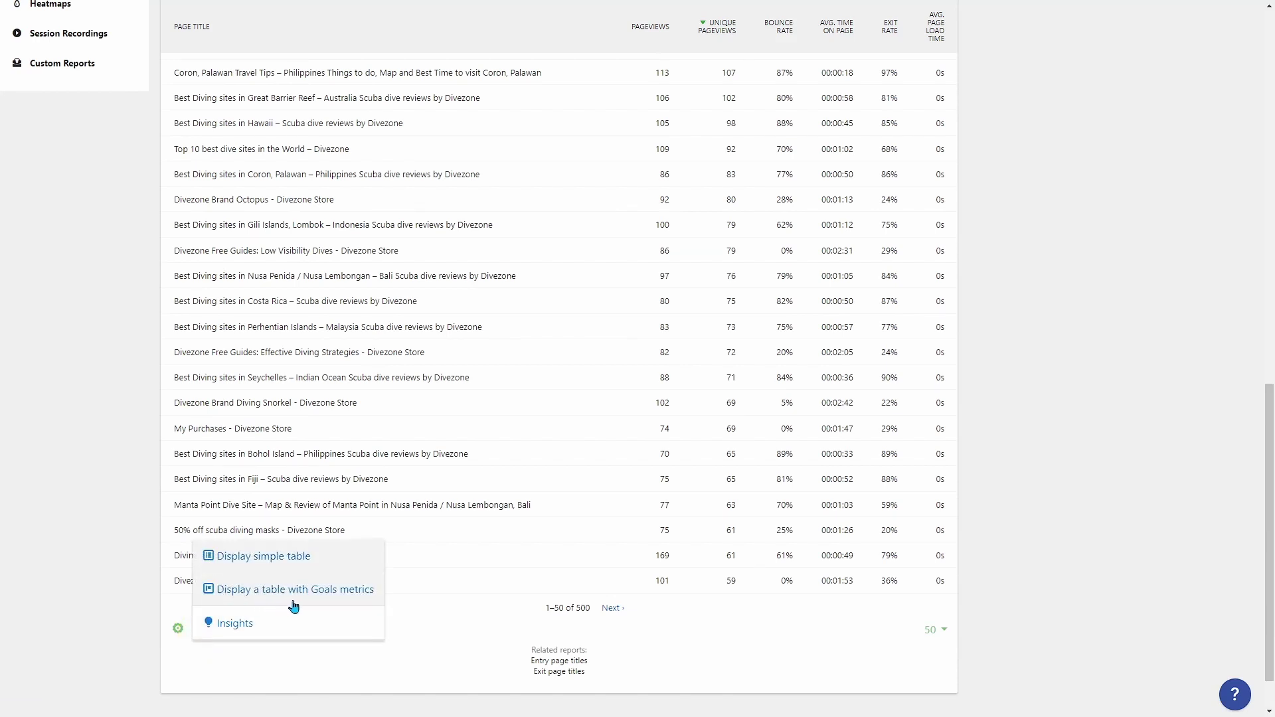
left_click(331, 596)
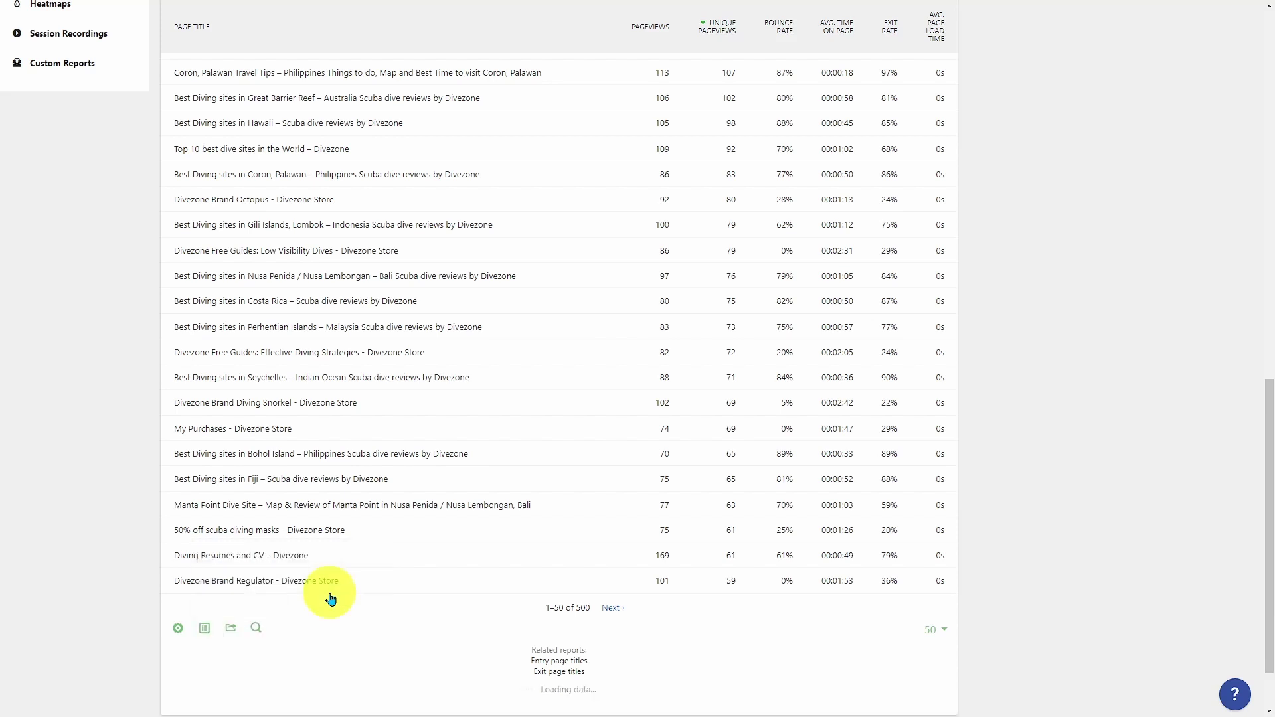
scroll(689, 274, "up", 4)
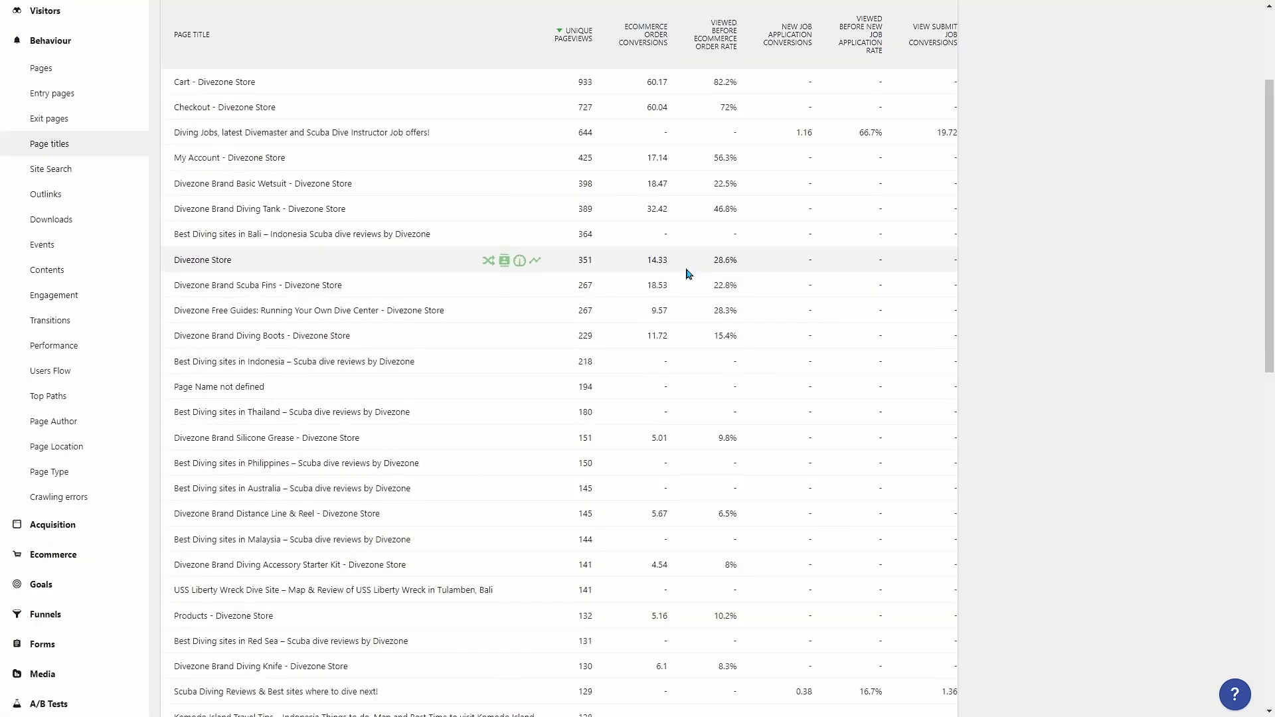
scroll(838, 150, "up", 3)
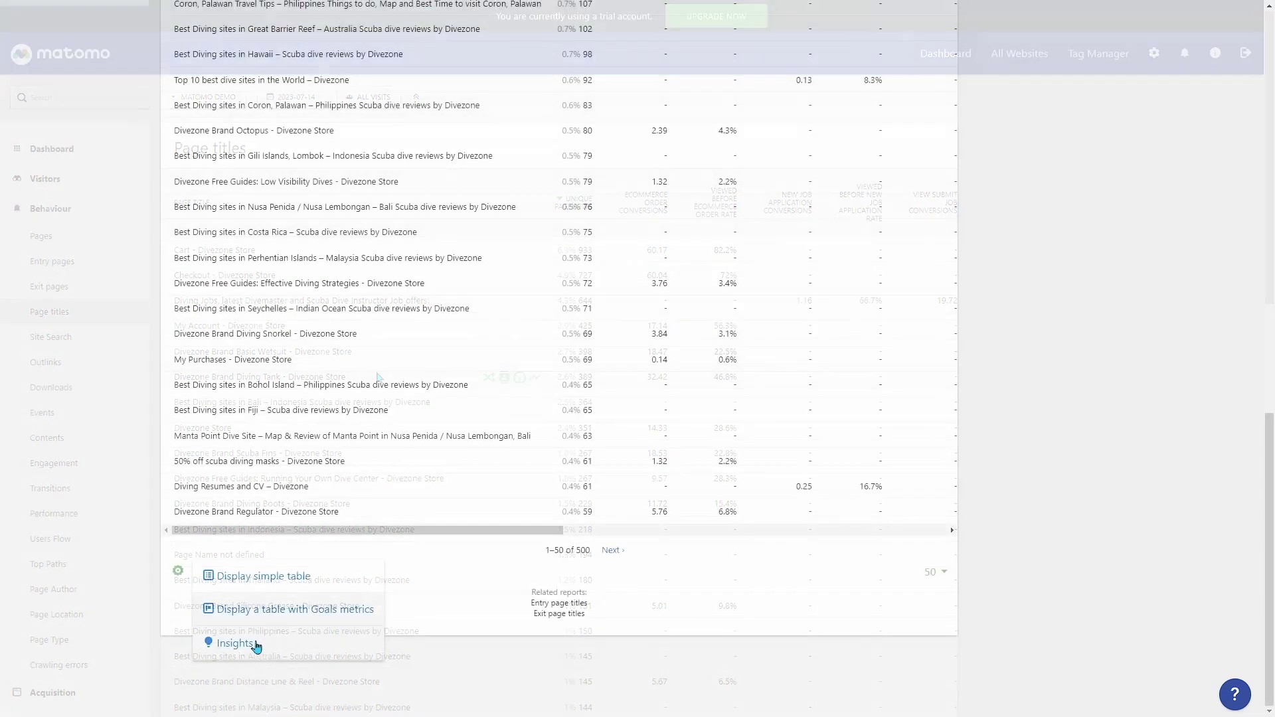
Step: Display the Page titles report as Insights and review how unique pageviews evolved for the listed titles, including the Divemaster internship page
left_click(252, 643)
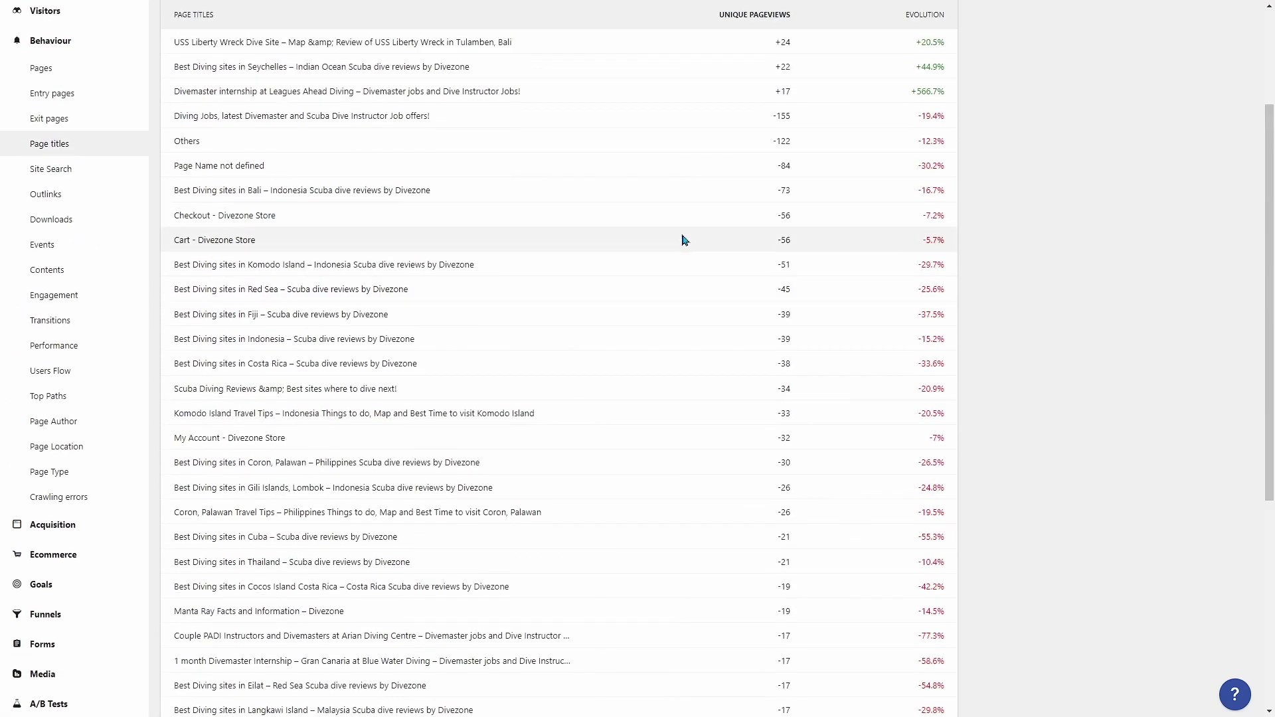
scroll(660, 242, "up", 2)
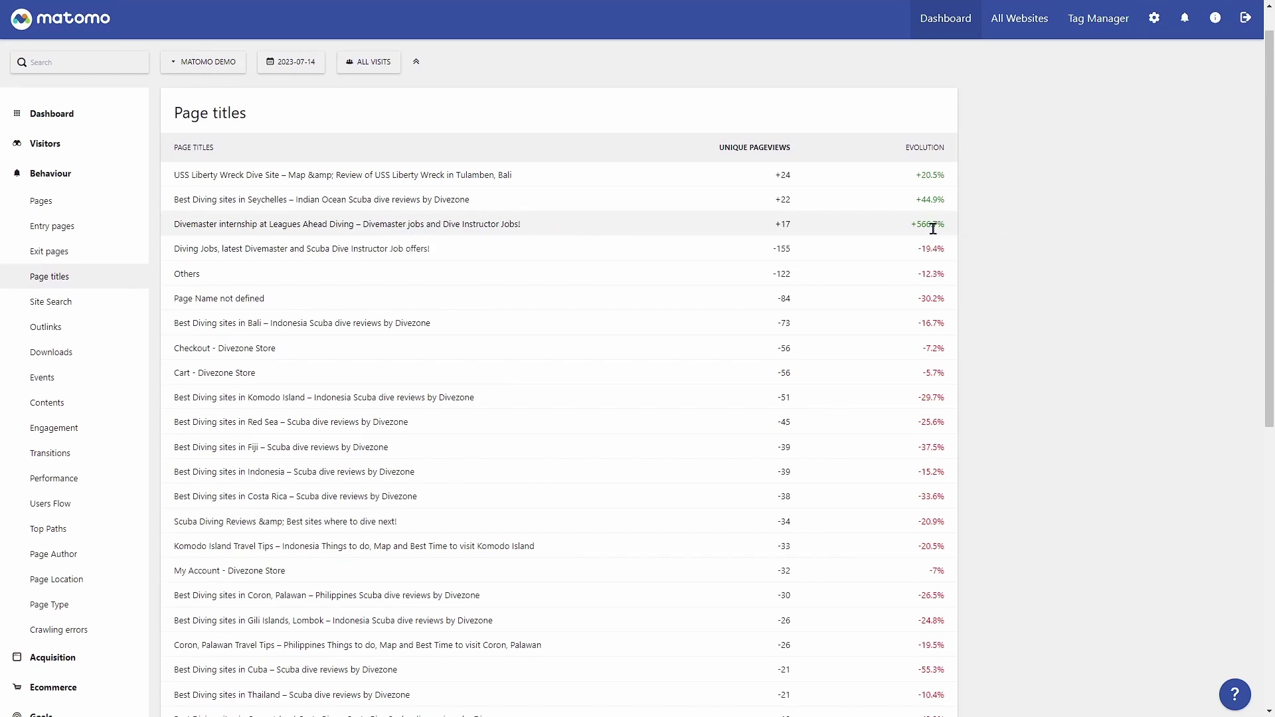
scroll(597, 269, "up", 1)
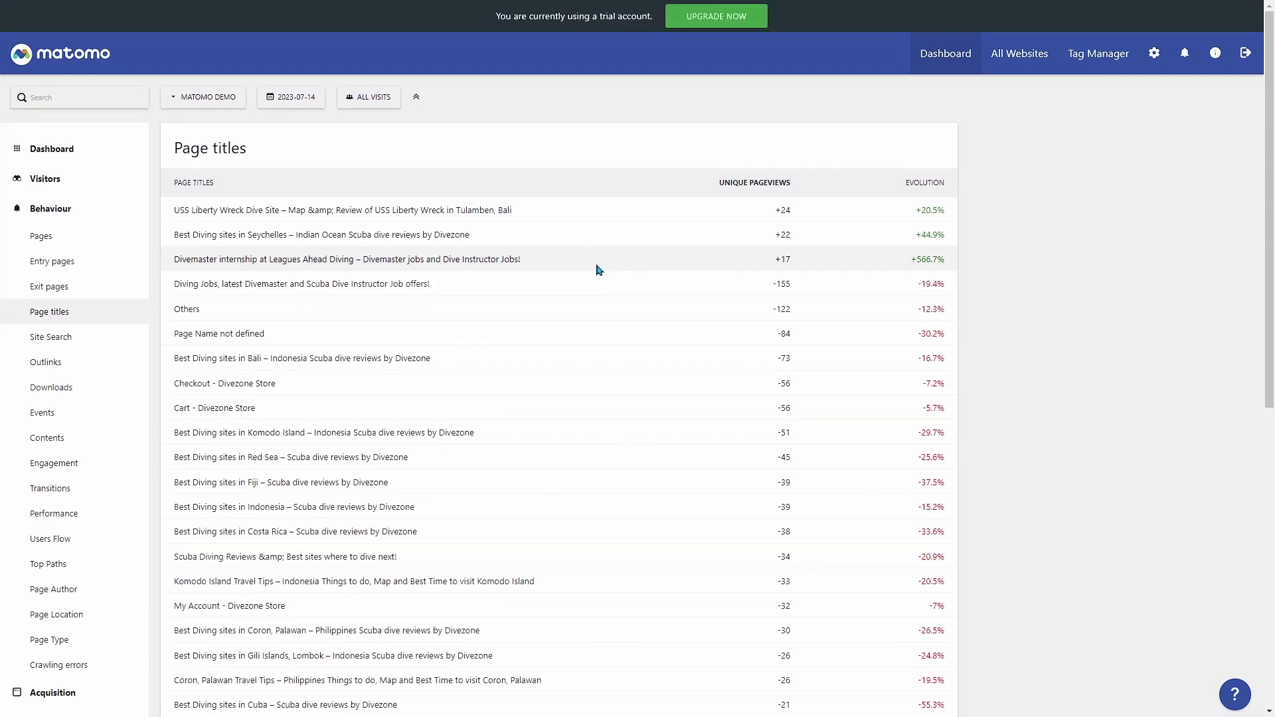
left_click_drag(535, 266, 199, 253)
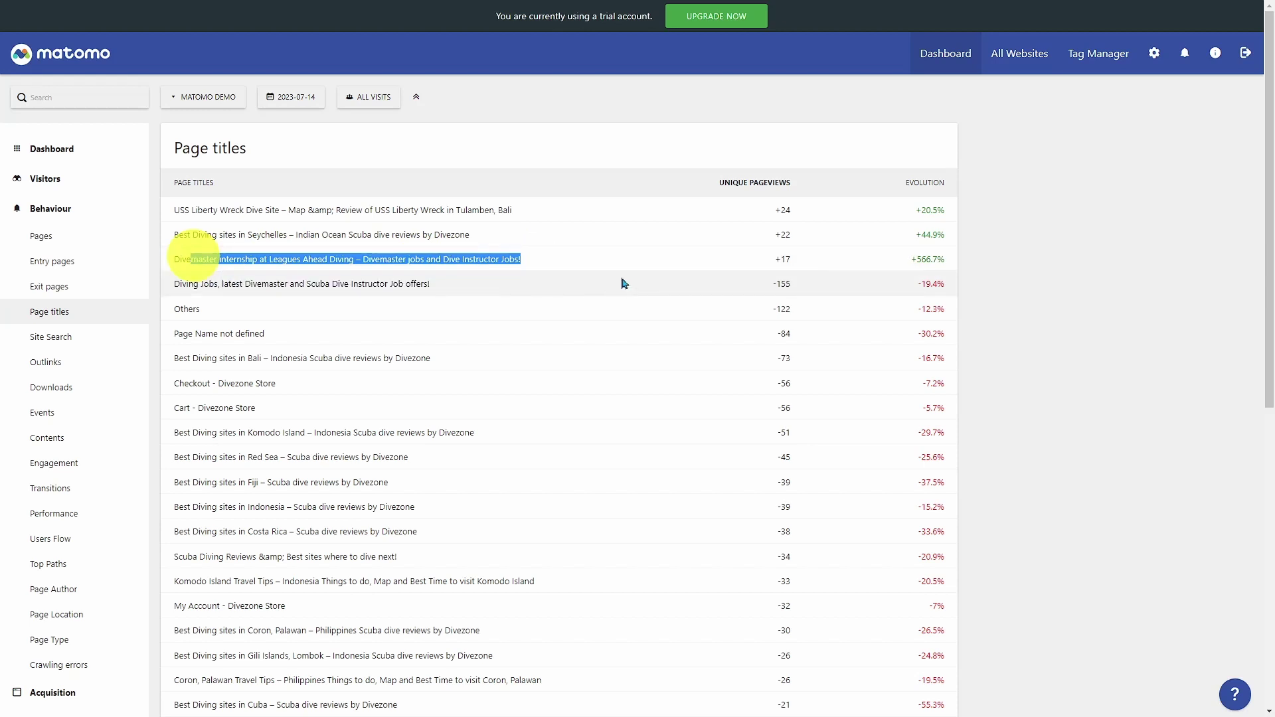
left_click(588, 268)
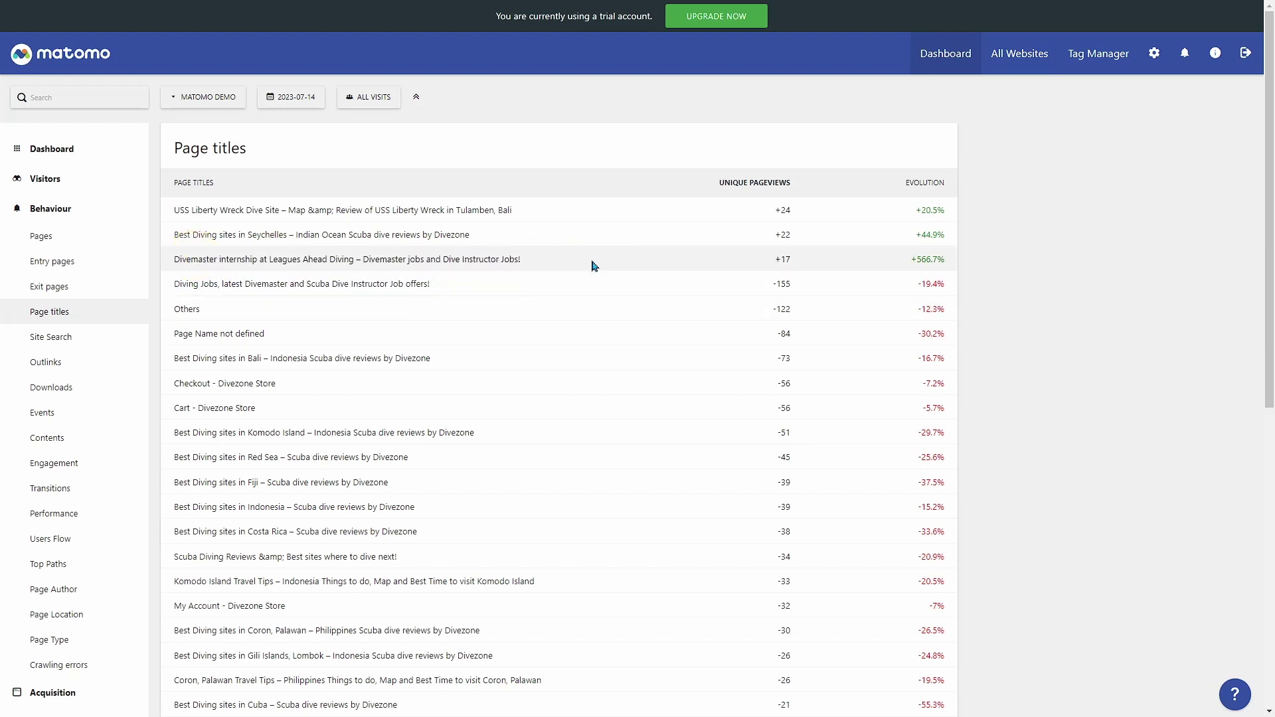
mouse_move(546, 328)
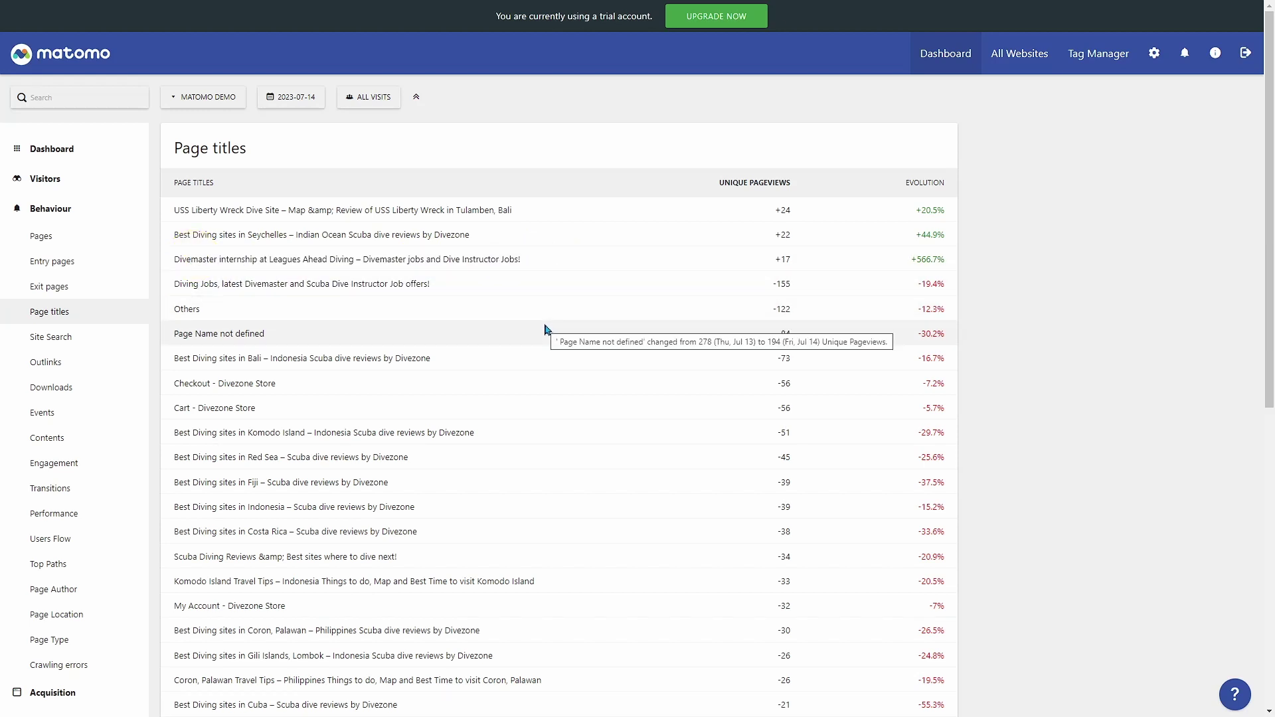
scroll(544, 327, "down", 4)
scroll(544, 328, "up", 4)
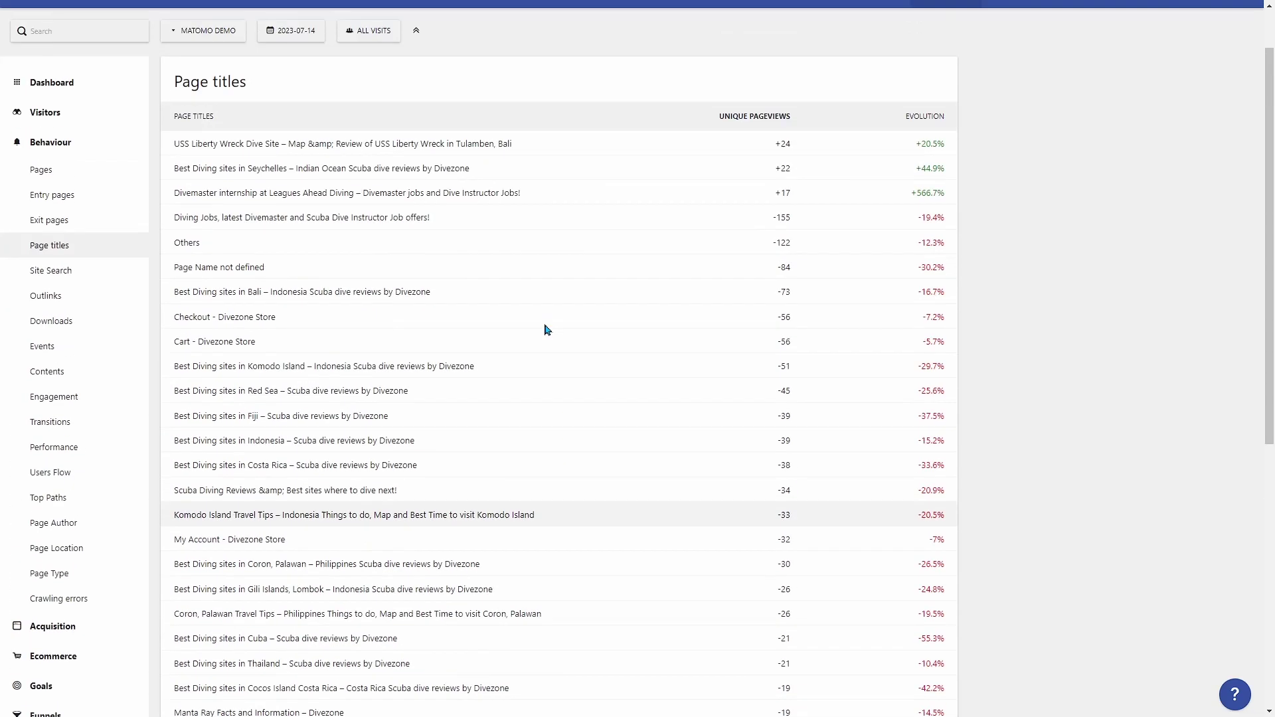
mouse_move(707, 260)
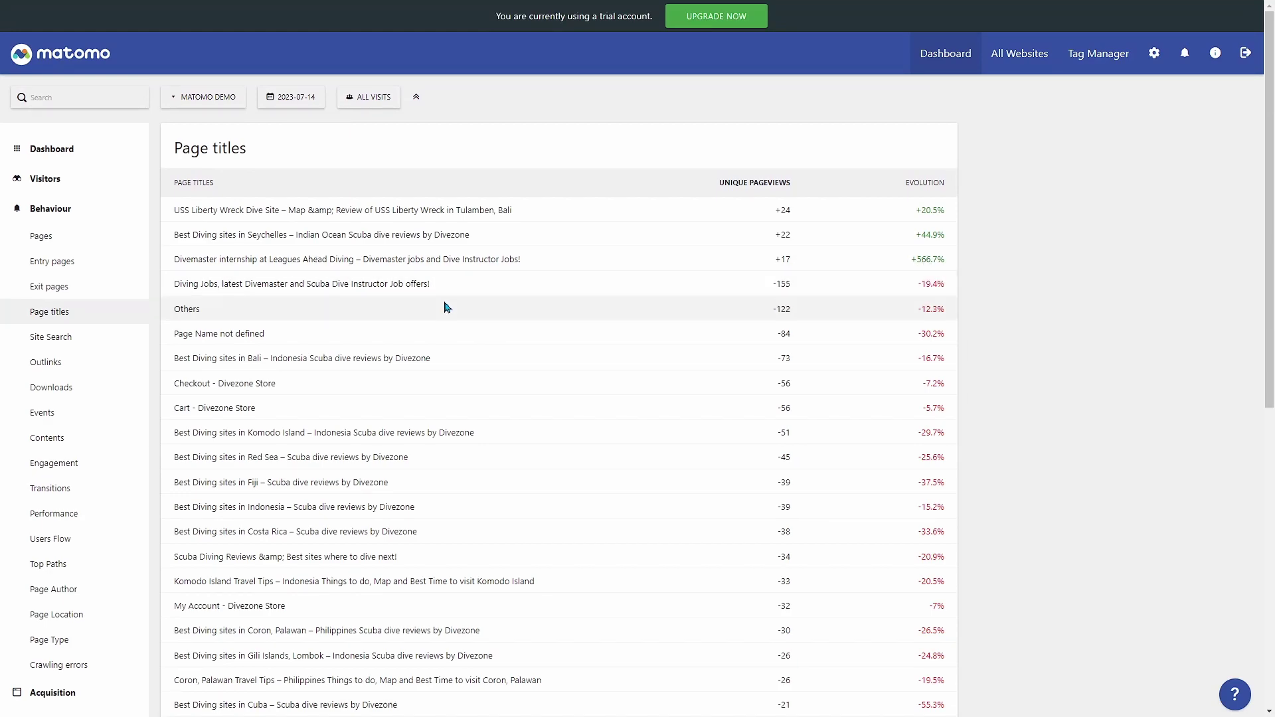
Step: Return to the standard Page titles table, open the related Entry page titles report and look through its entries
scroll(443, 312, "down", 5)
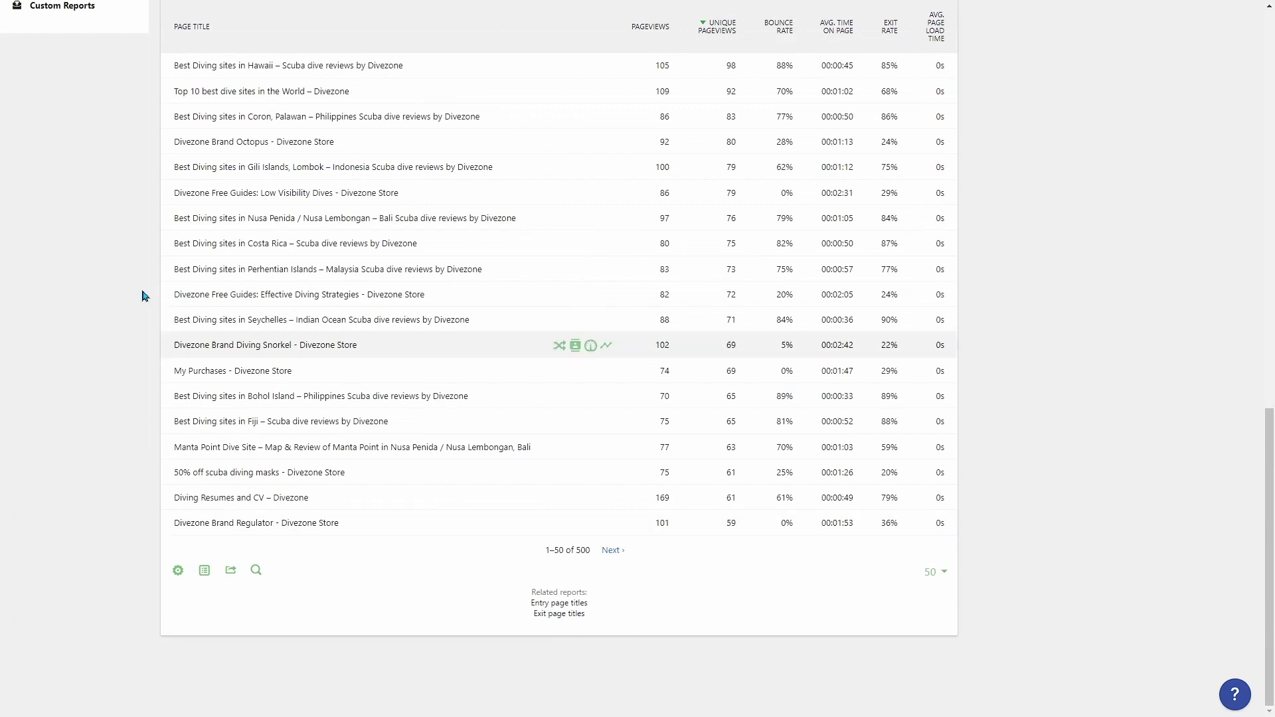
scroll(142, 292, "up", 10)
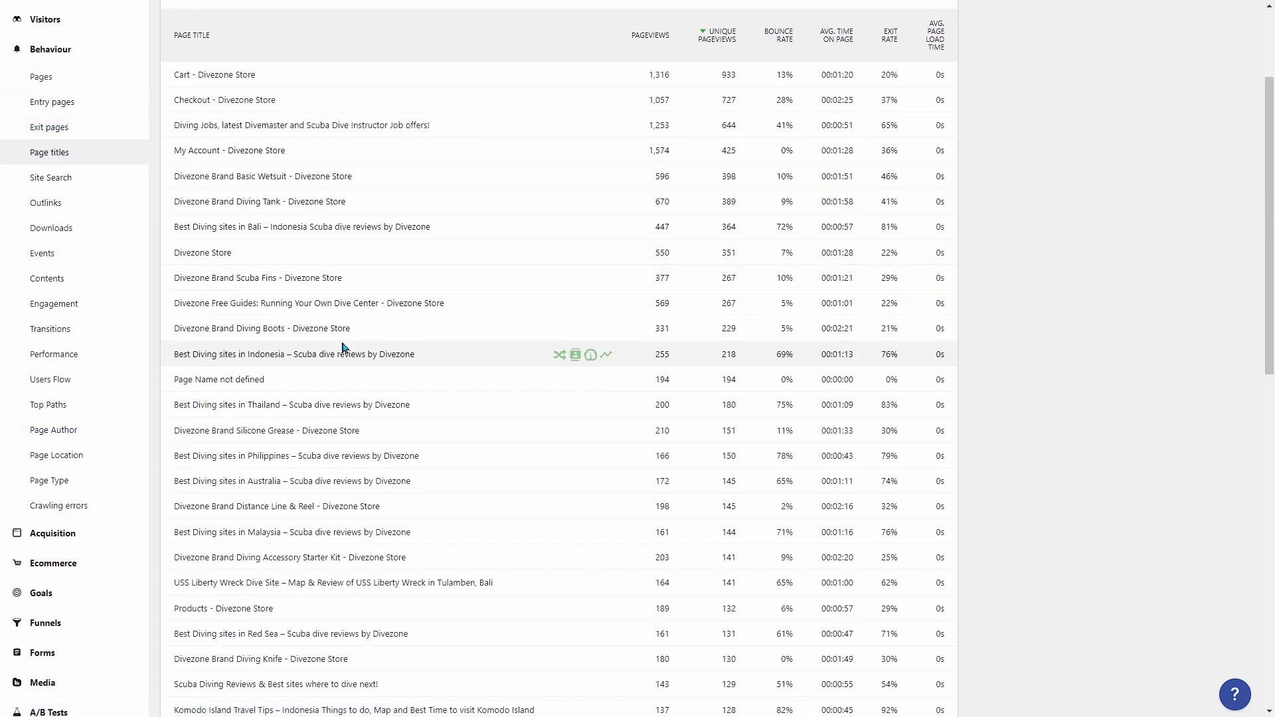
scroll(343, 348, "down", 10)
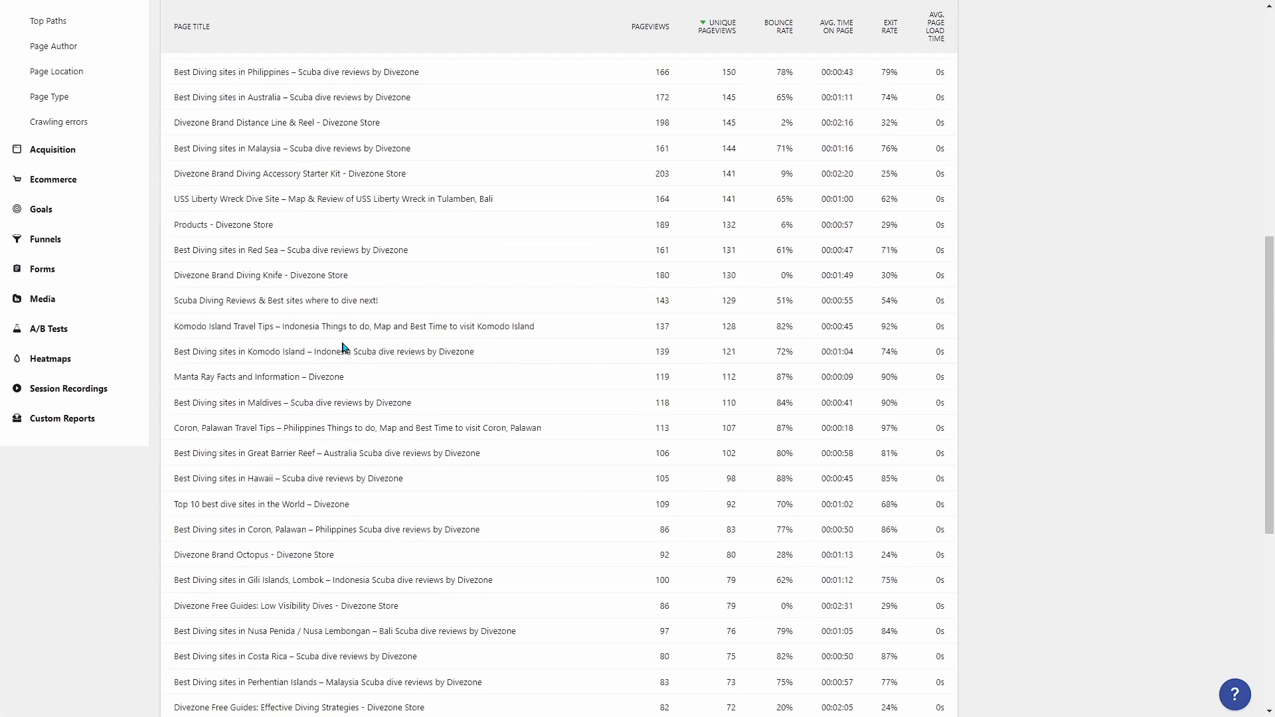
left_click(565, 605)
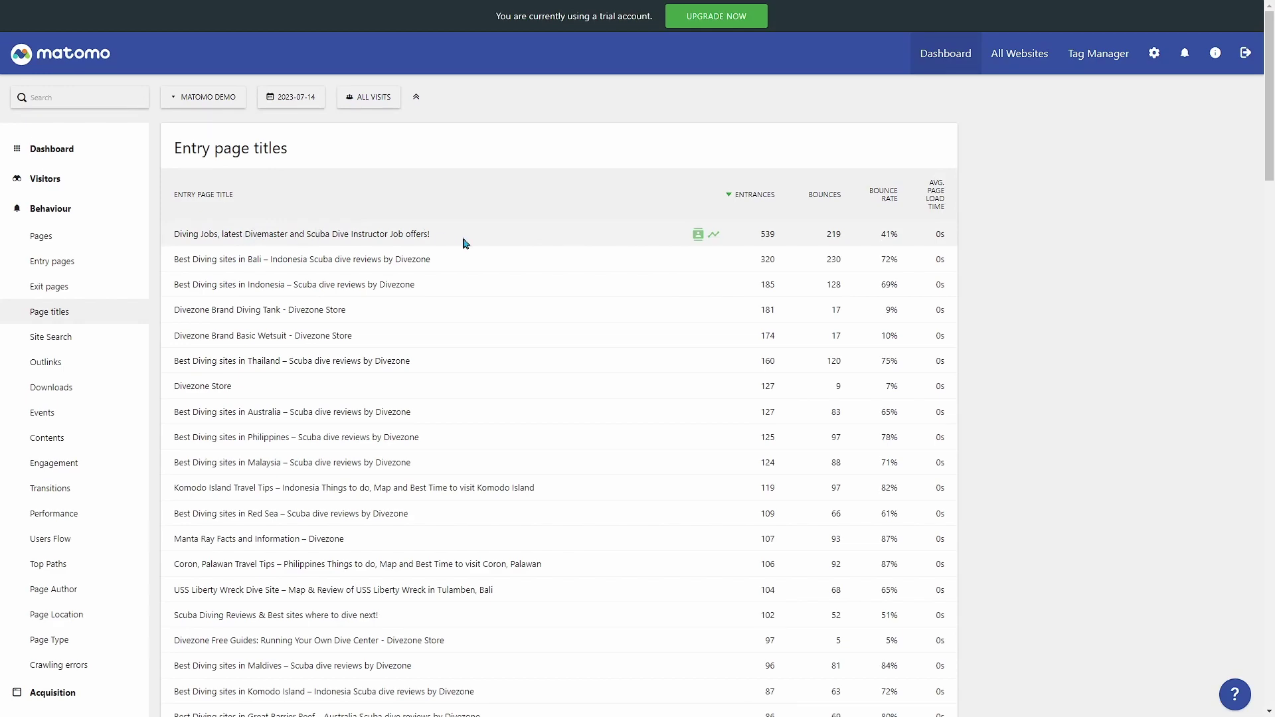
scroll(427, 249, "down", 20)
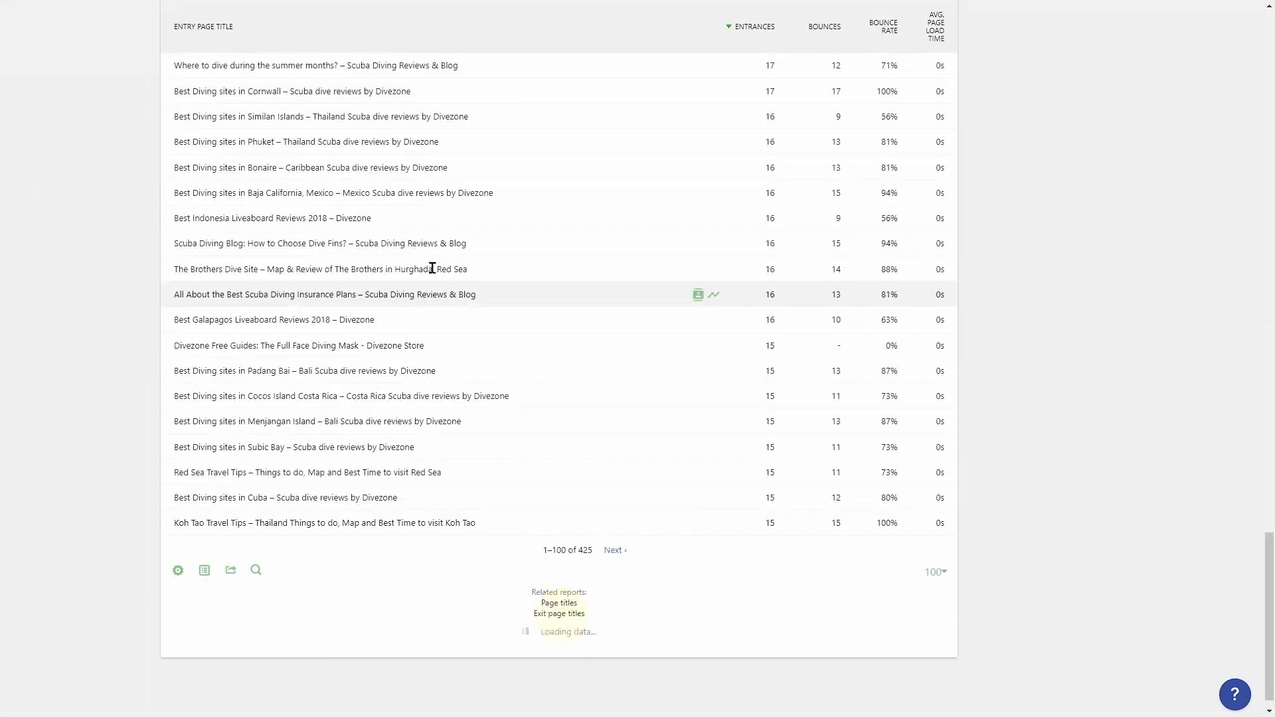
scroll(549, 248, "up", 20)
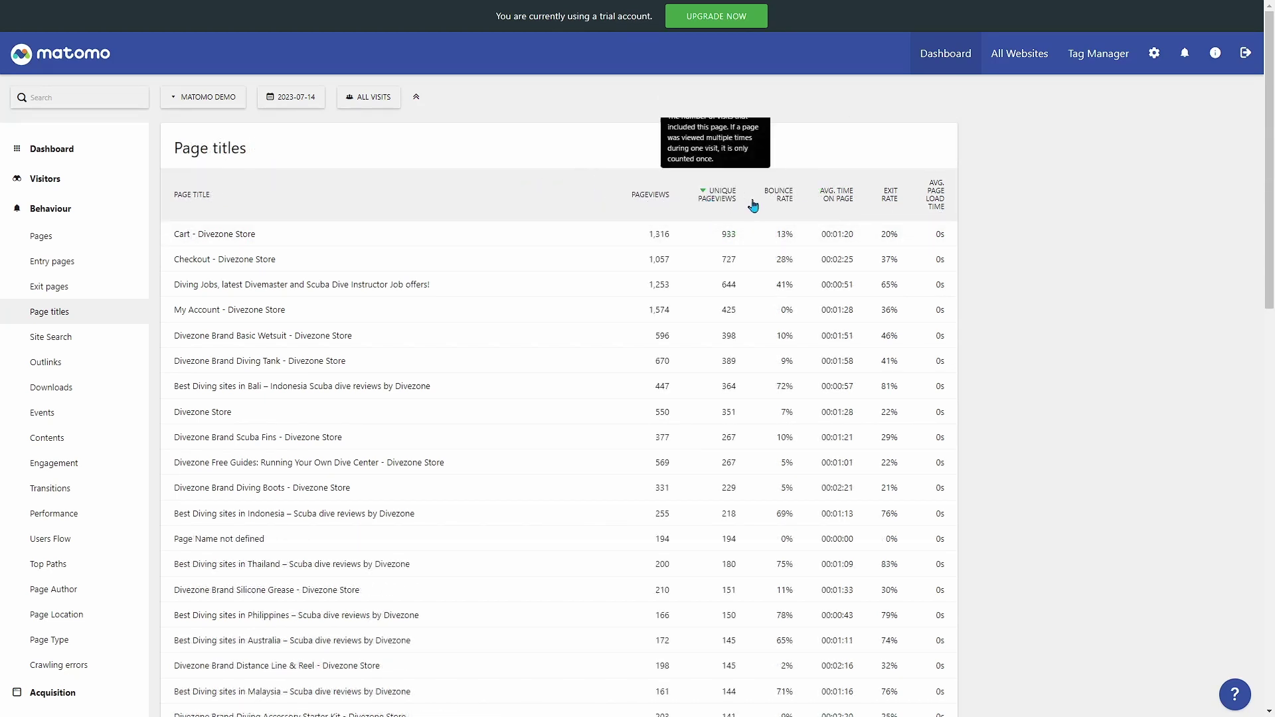
Step: Sort the Page titles report by pageviews, unique pageviews and bounce rate in turn, ending with Avg. time on page
left_click(652, 197)
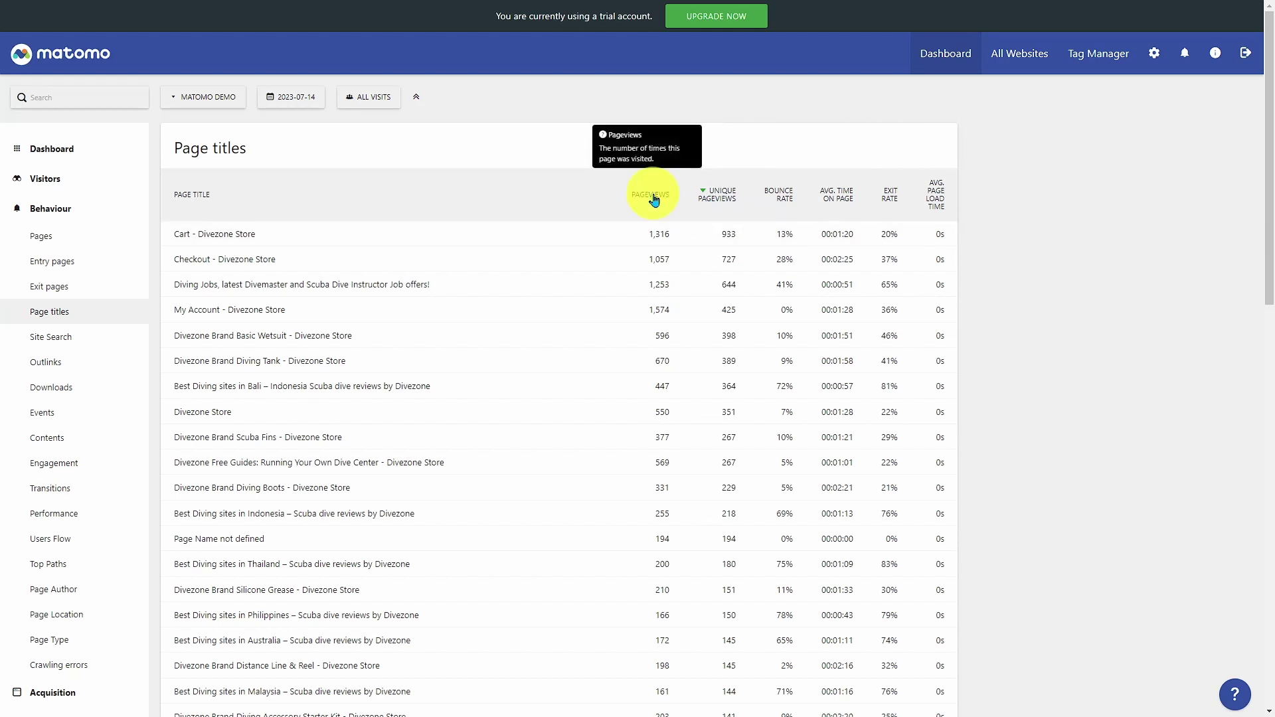
left_click(723, 196)
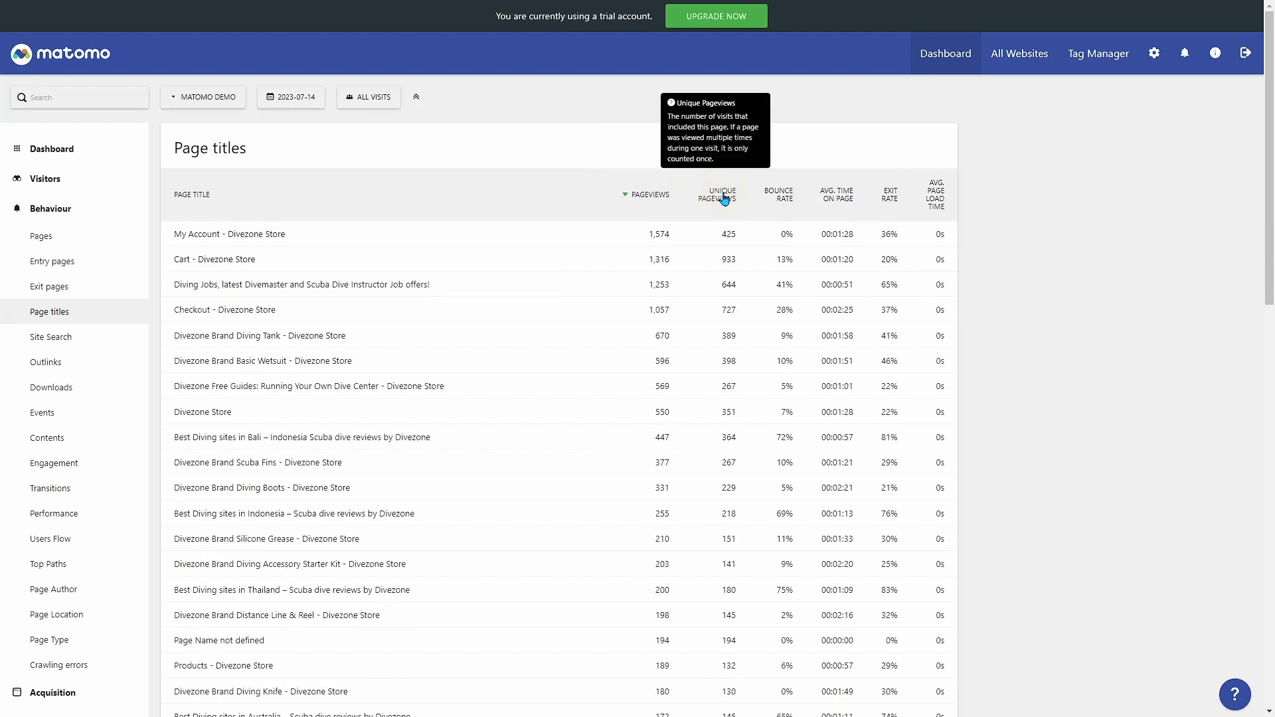
left_click(791, 197)
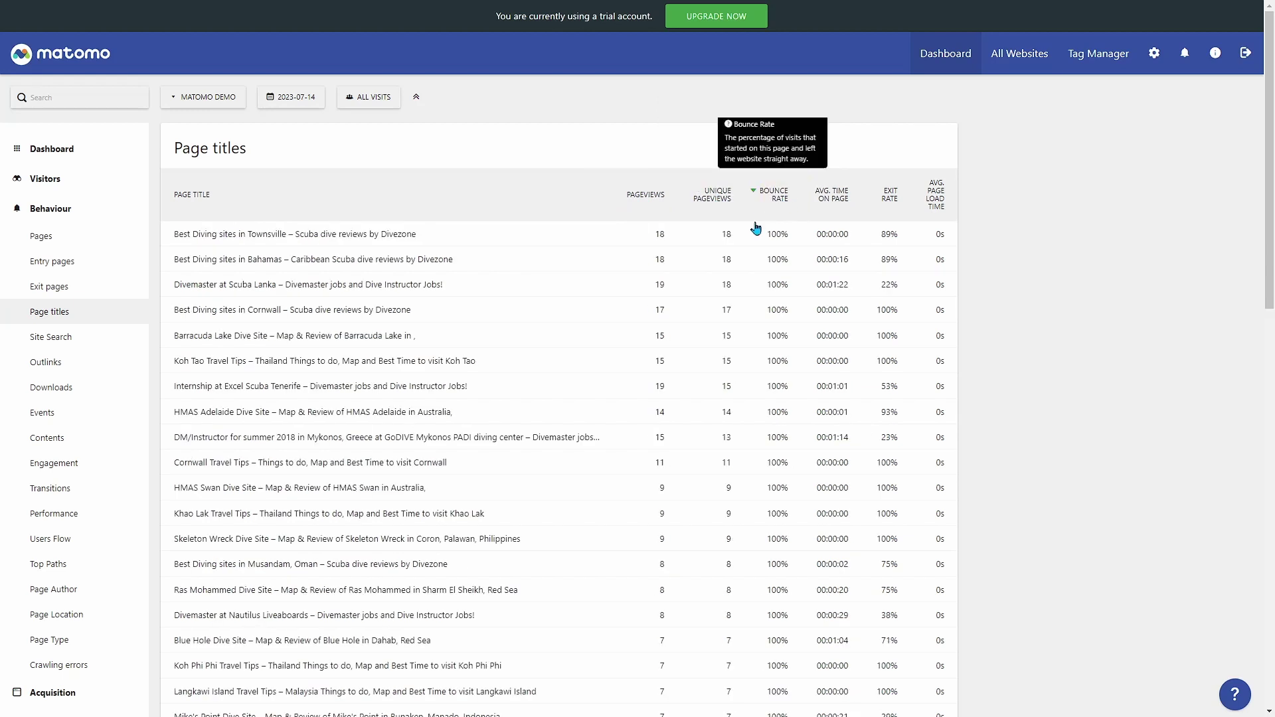
left_click(841, 198)
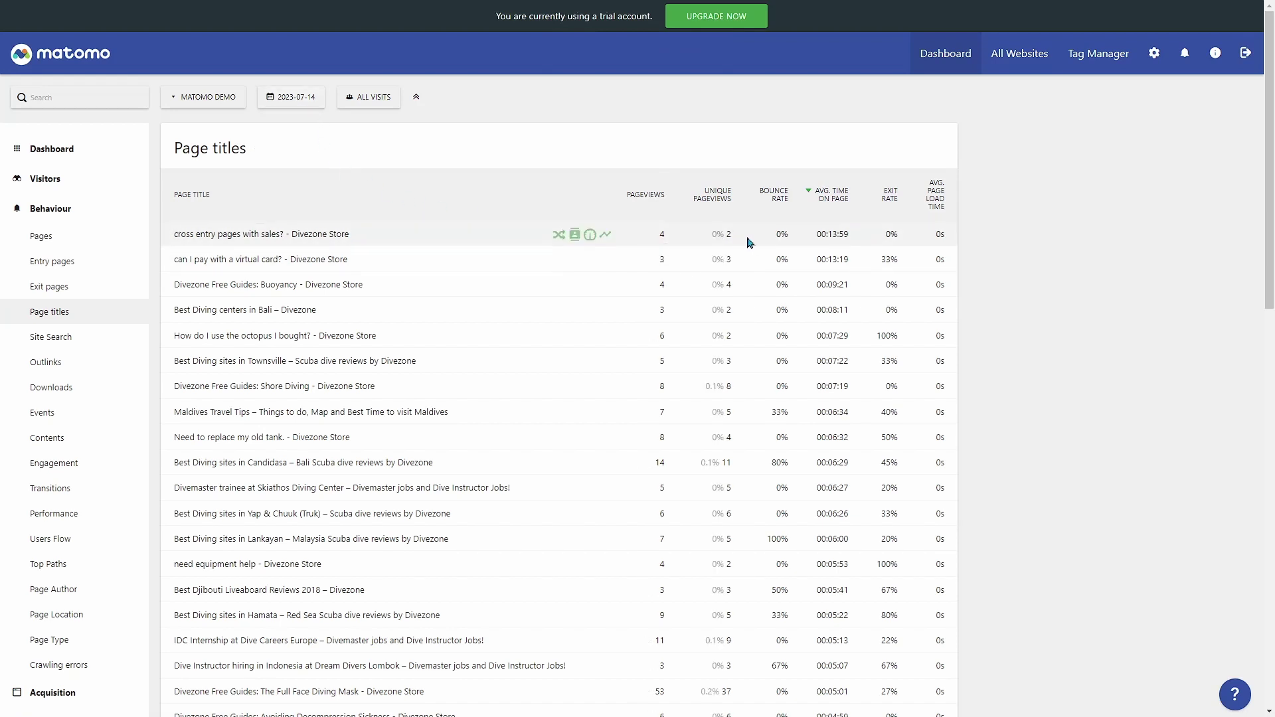
Step: Set the reporting period of the Page titles report to the year 2023
left_click(305, 99)
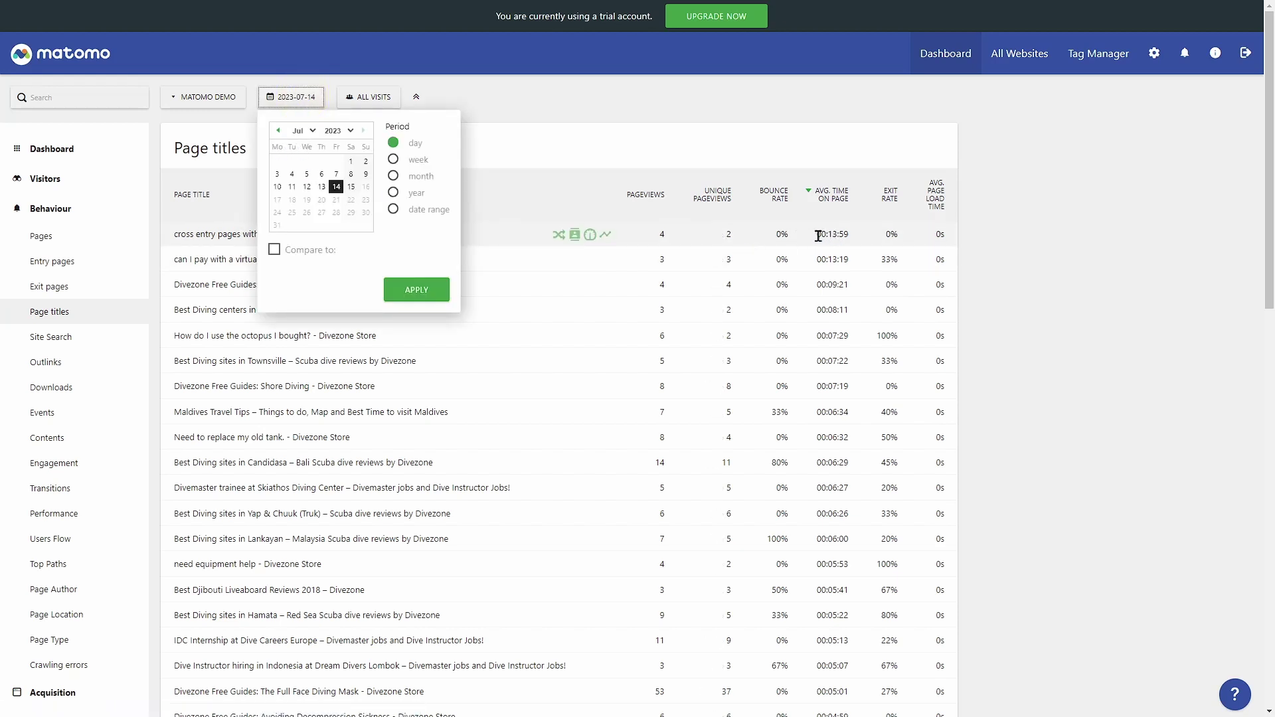
left_click(393, 193)
left_click(313, 185)
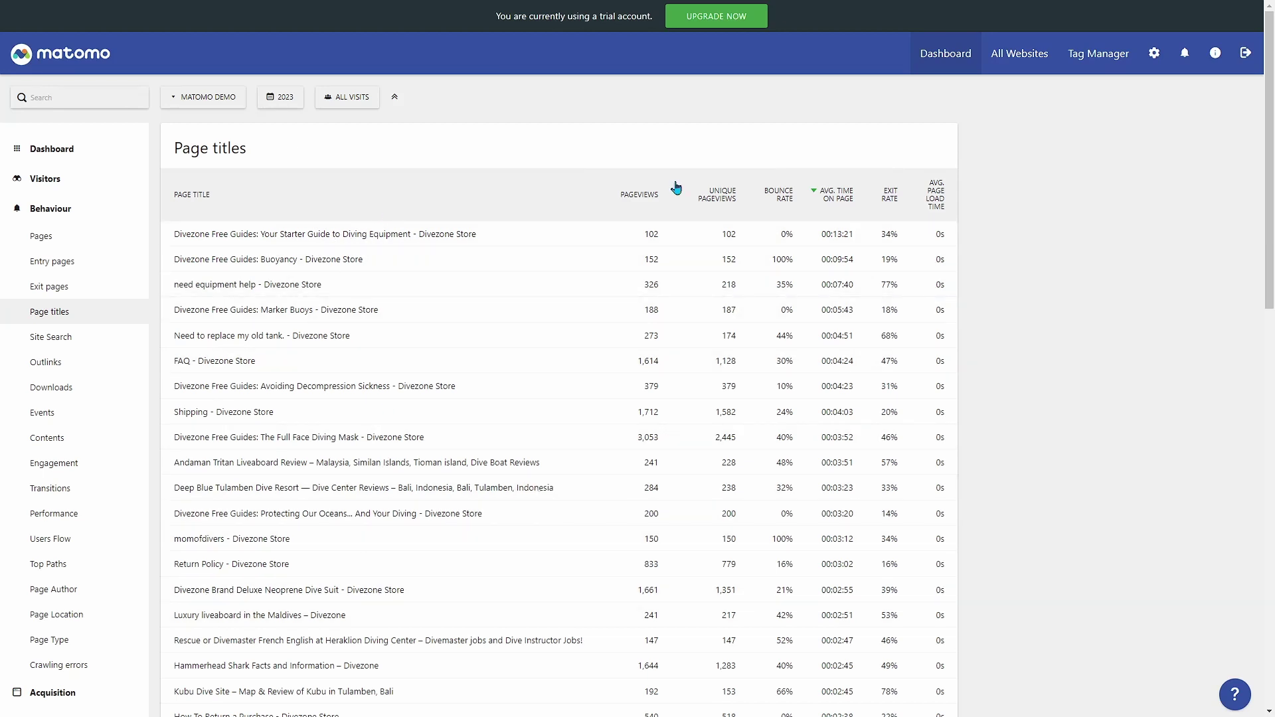
Step: View the transitions of "Divezone Free Guides: Your Starter Guide to Diving Equipment - Divezone Store", close them and look over the yearly list
left_click(544, 235)
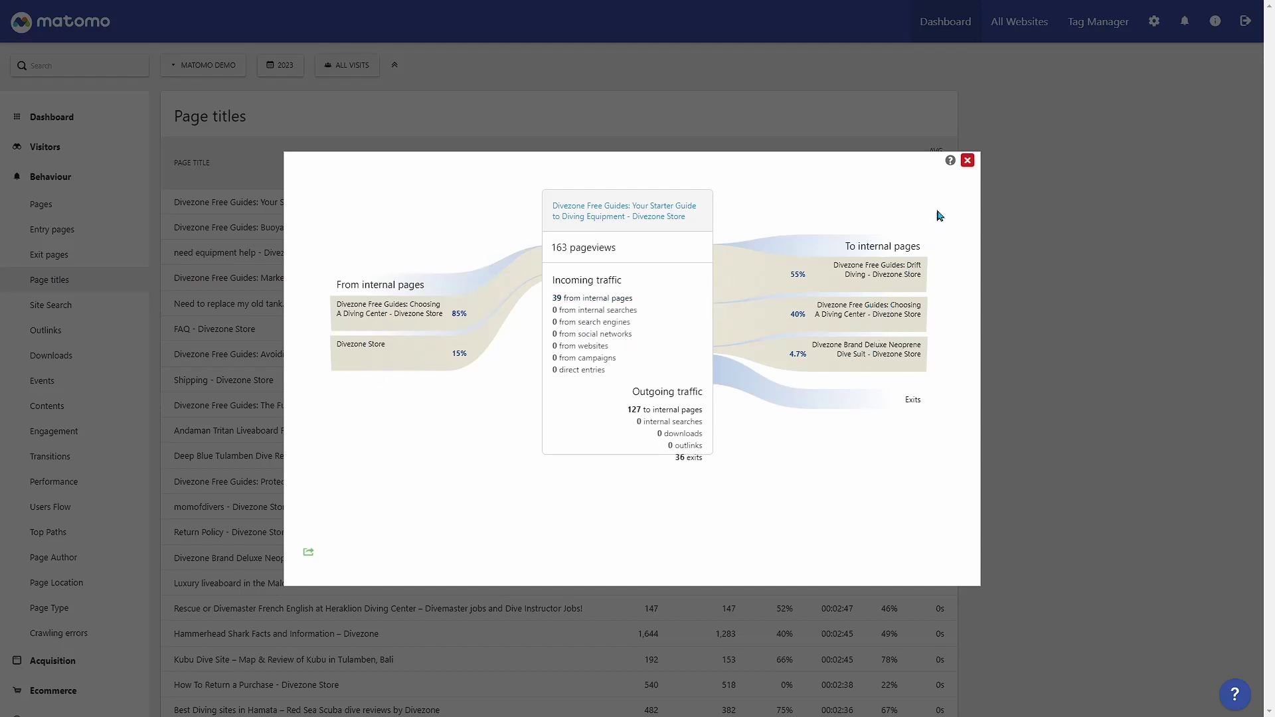
left_click(967, 160)
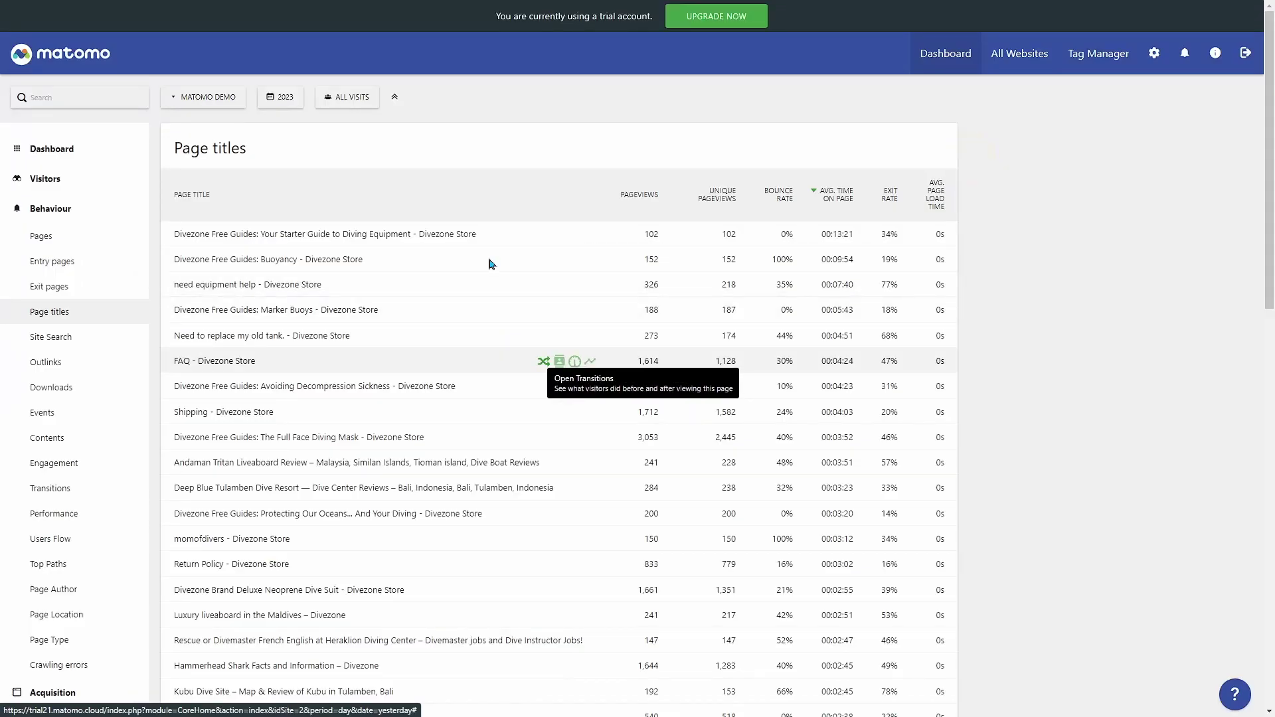
scroll(1024, 329, "down", 13)
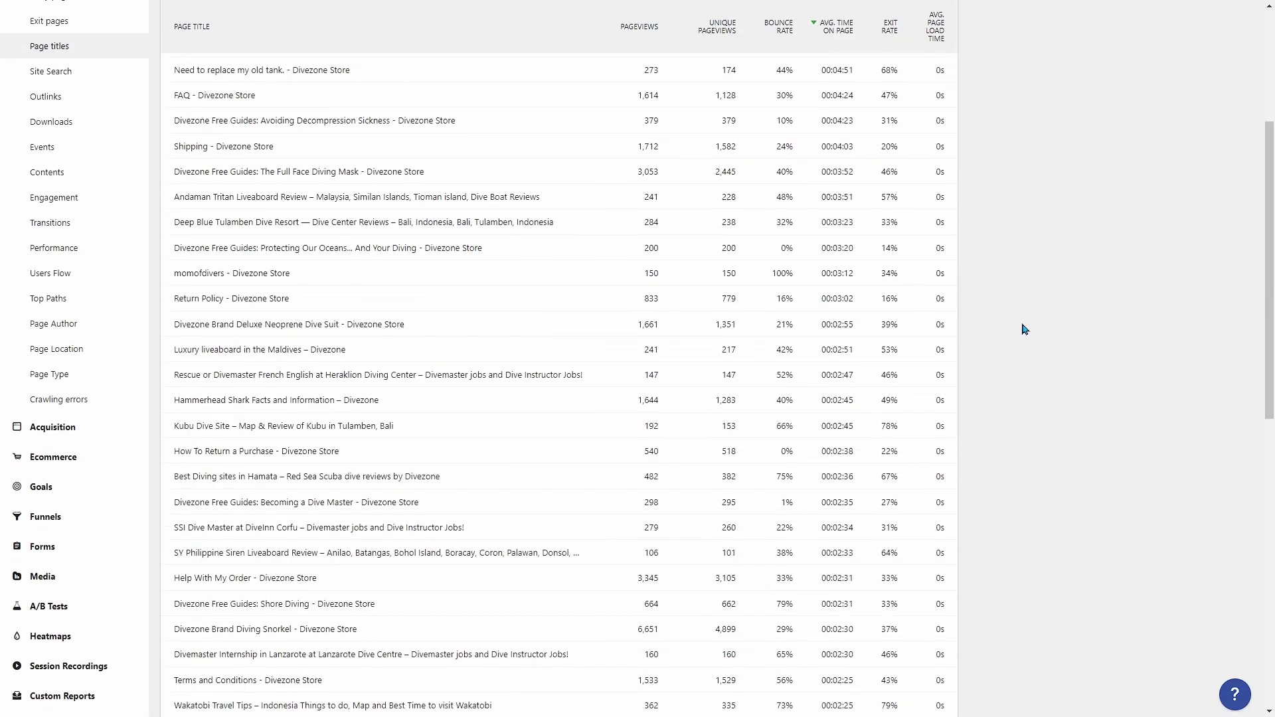
scroll(1025, 330, "up", 13)
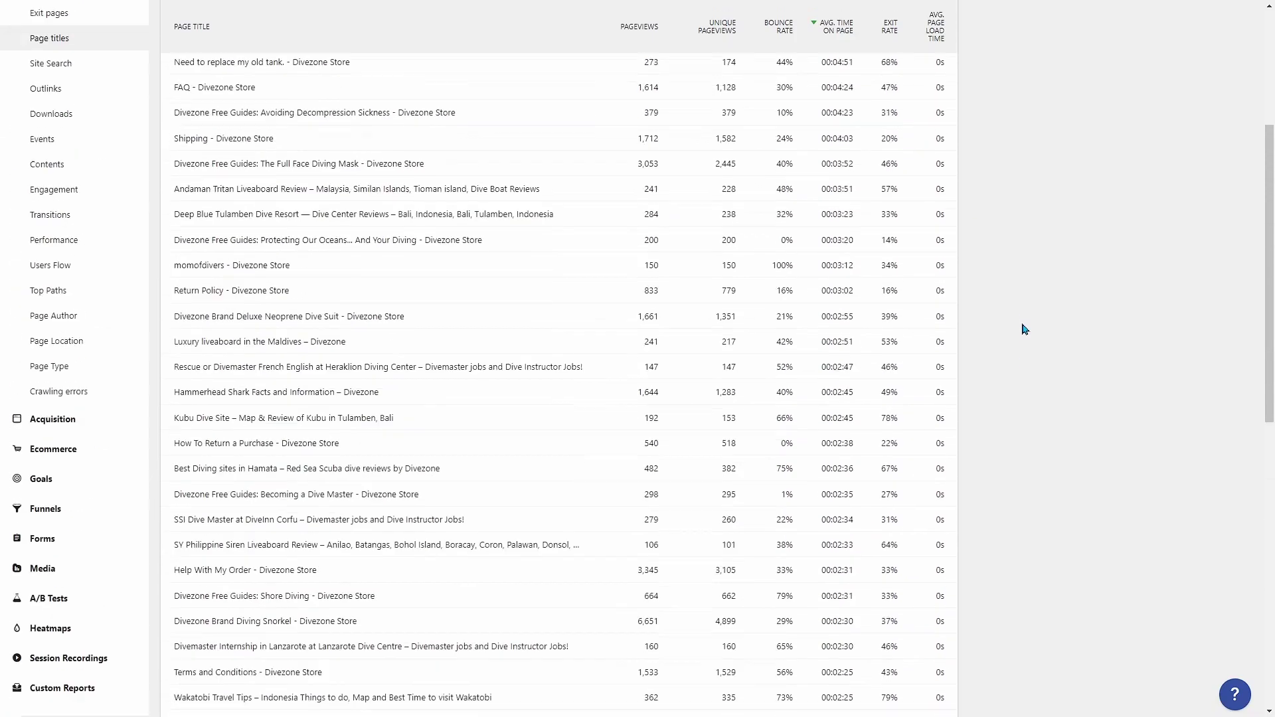